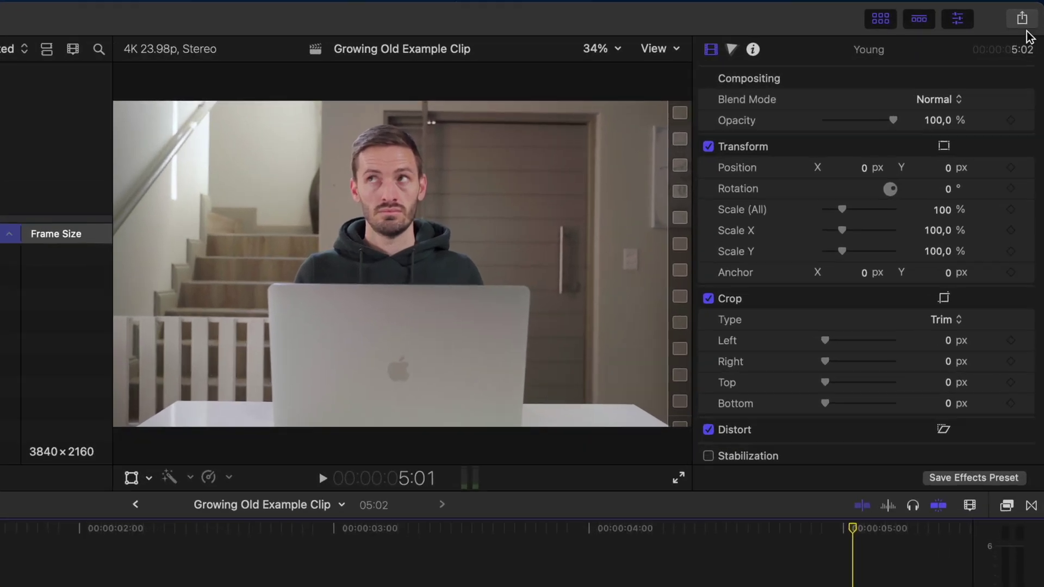
Open the Share menu for the Growing Old Example Clip project
left_click(1028, 34)
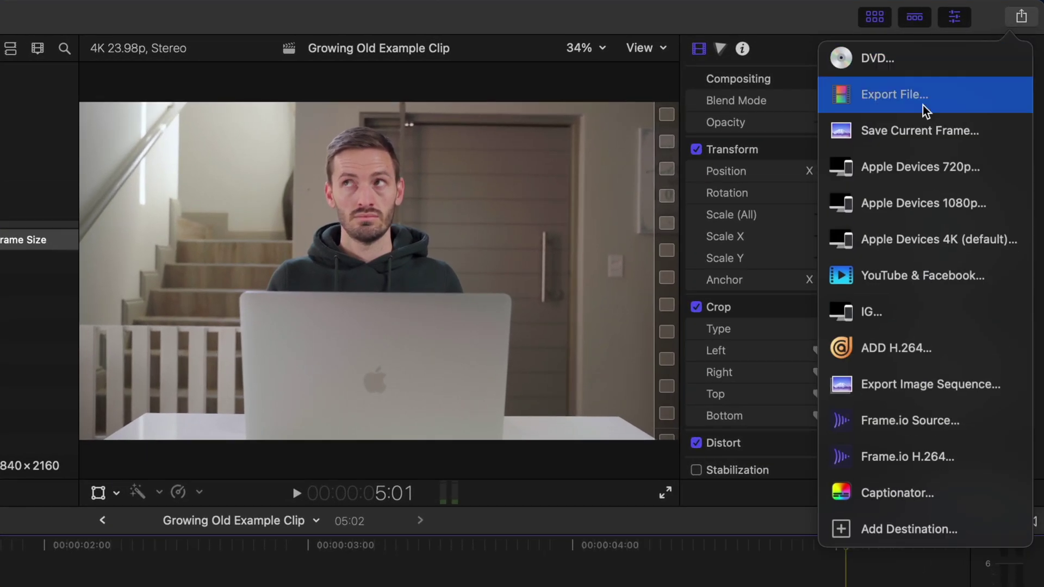
Export the project as an image sequence, keeping JPEG Image as the format
left_click(1018, 388)
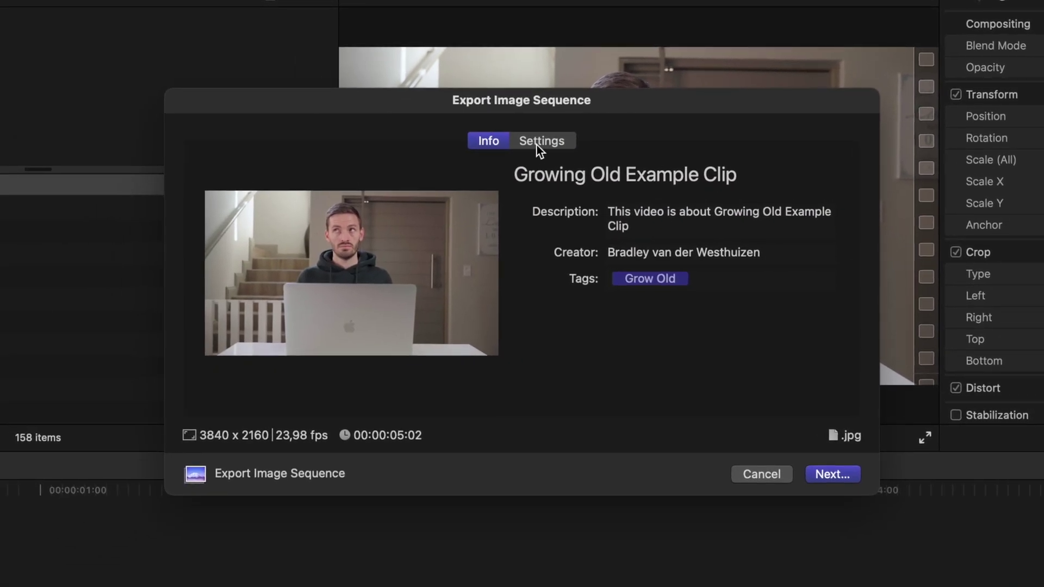
left_click(542, 144)
left_click(657, 209)
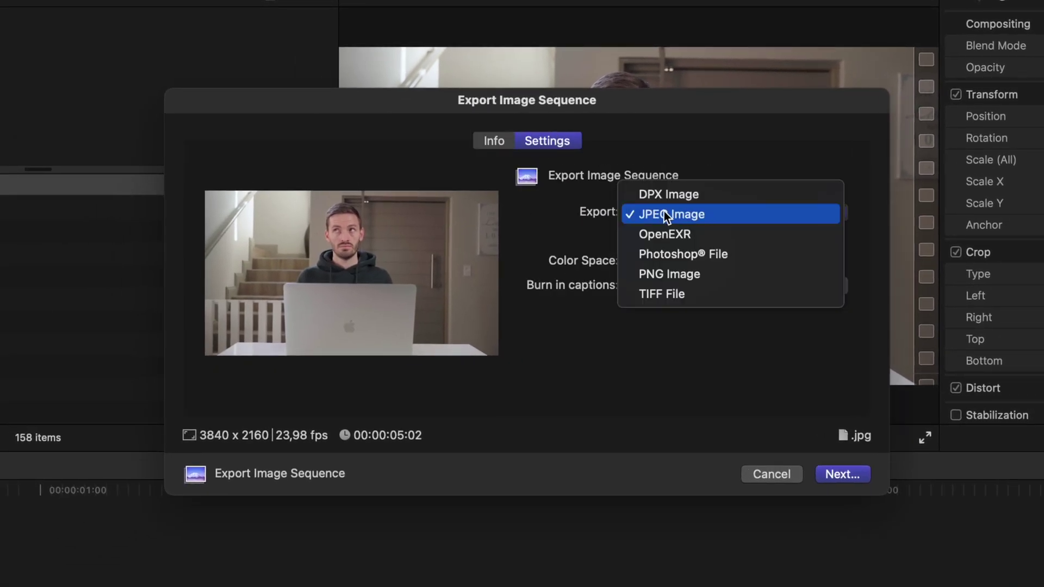
left_click(729, 214)
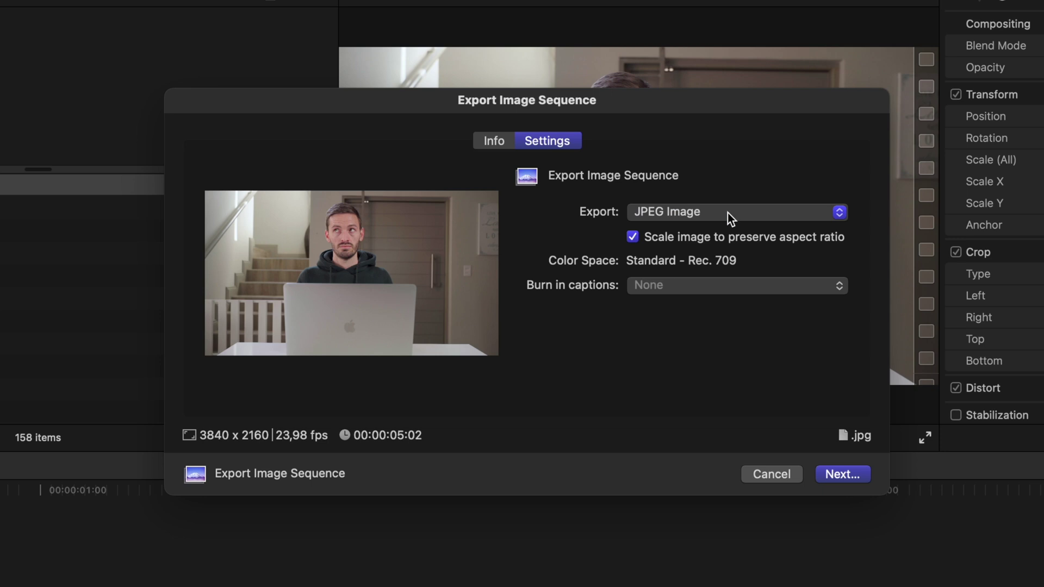
left_click(773, 472)
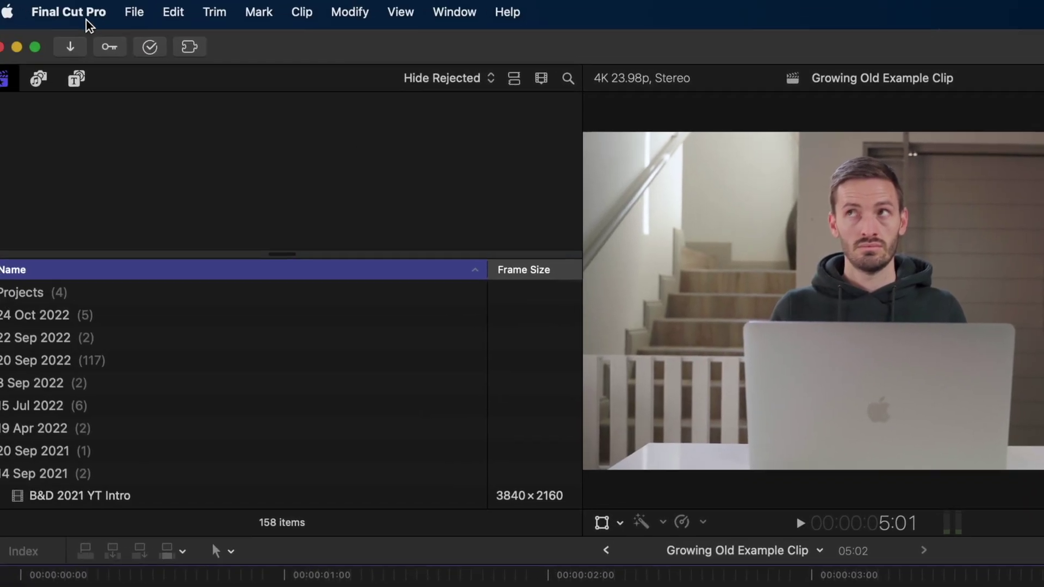
In Final Cut Pro Preferences, go to Destinations and choose to add a destination
left_click(68, 11)
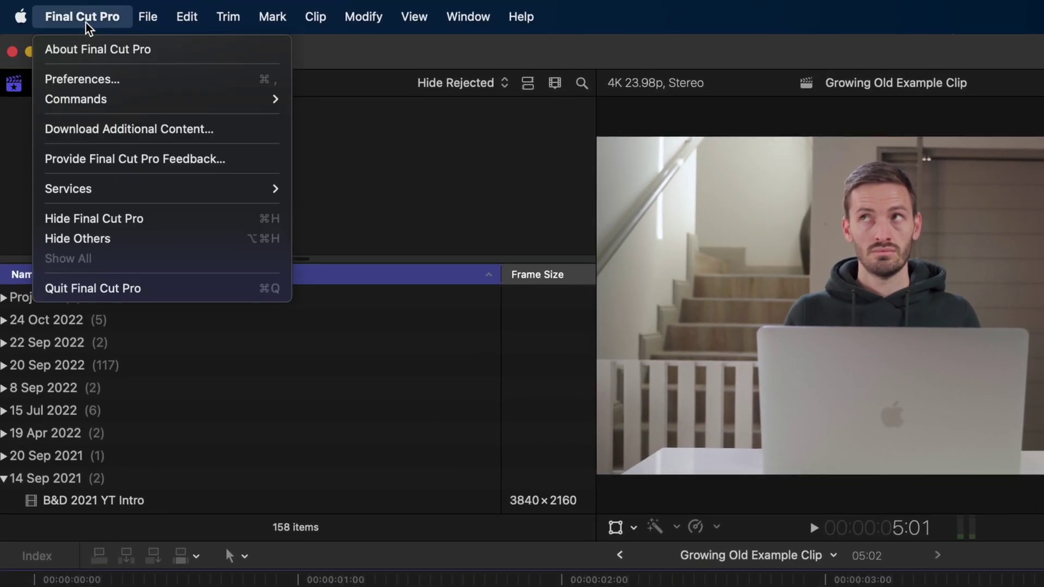
left_click(173, 84)
left_click(843, 260)
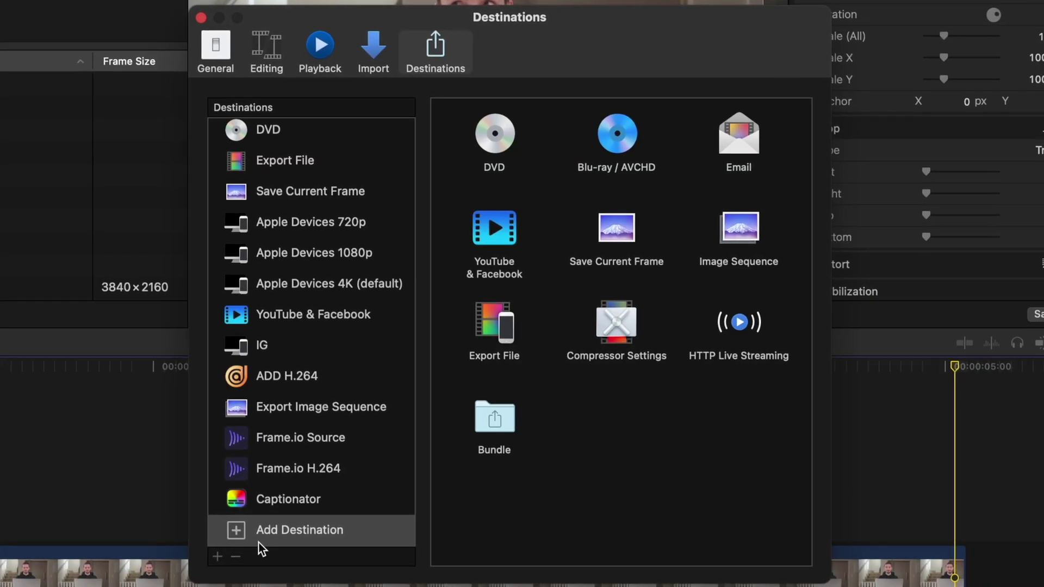
left_click(259, 542)
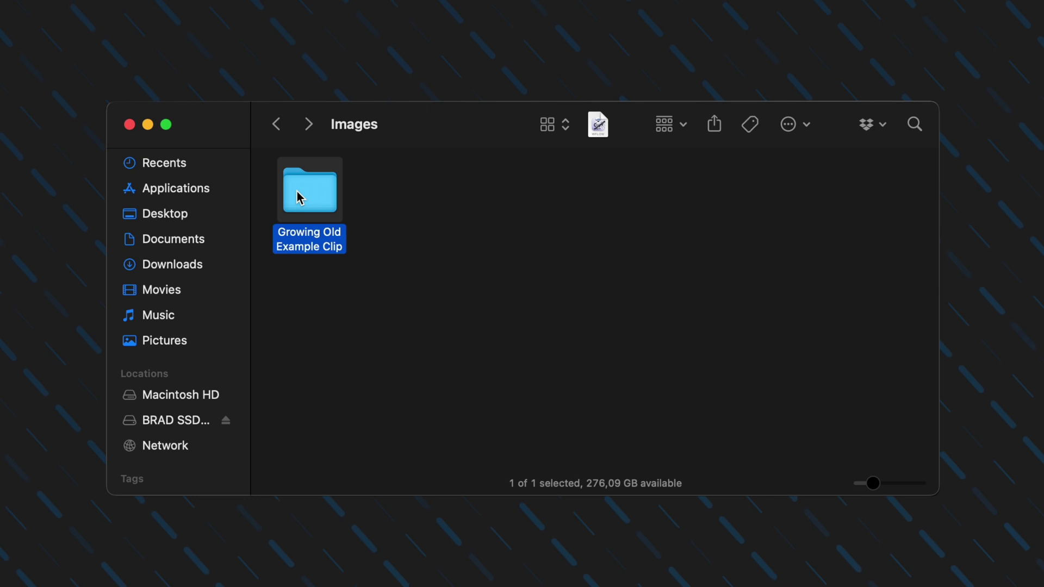
Check the exported frames, then rename the Growing Old Example Clip folder to 'Young'
double_click(301, 198)
scroll(424, 215, "down", 20)
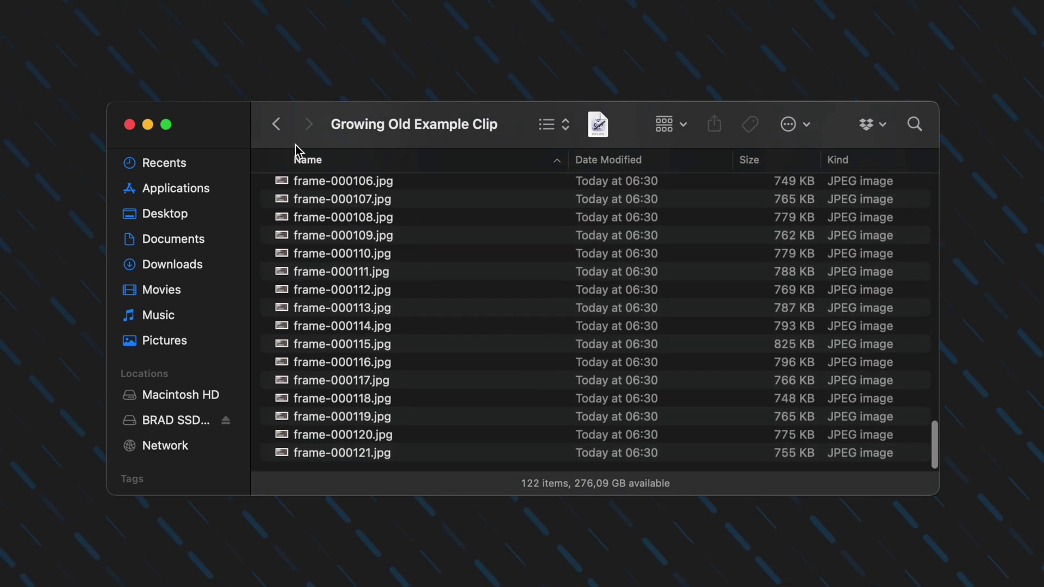
left_click(276, 124)
left_click(327, 201)
key("Return")
type("Young")
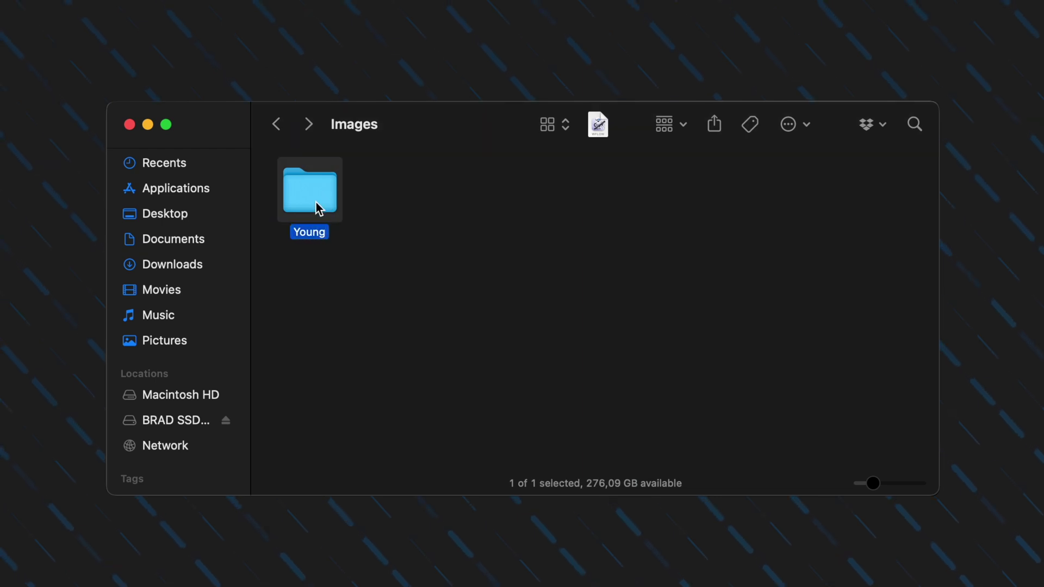
Open the Young folder to view its 122 JPEG frames
double_click(318, 208)
scroll(351, 330, "up", 10)
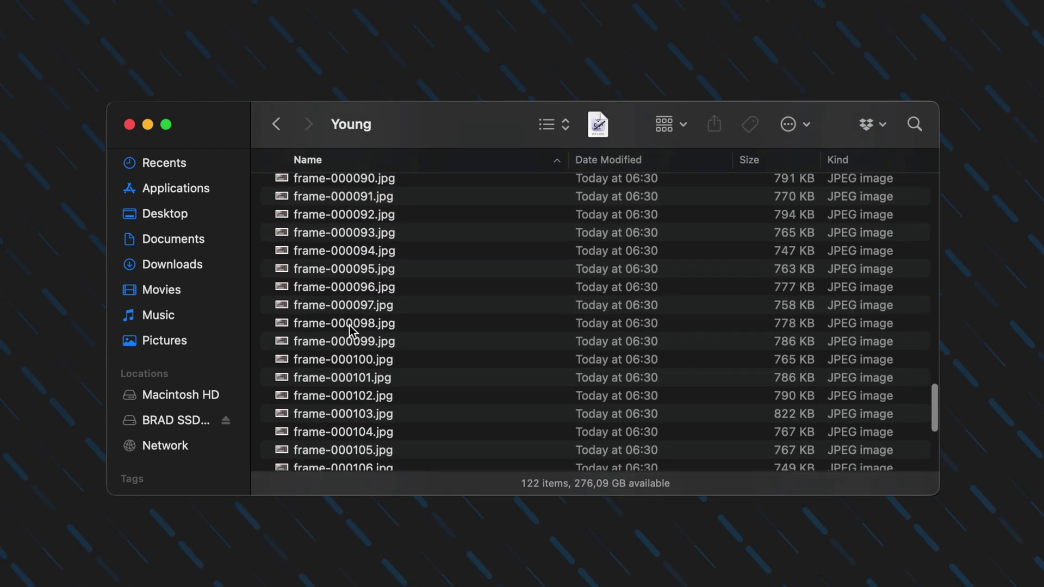
scroll(351, 331, "up", 5)
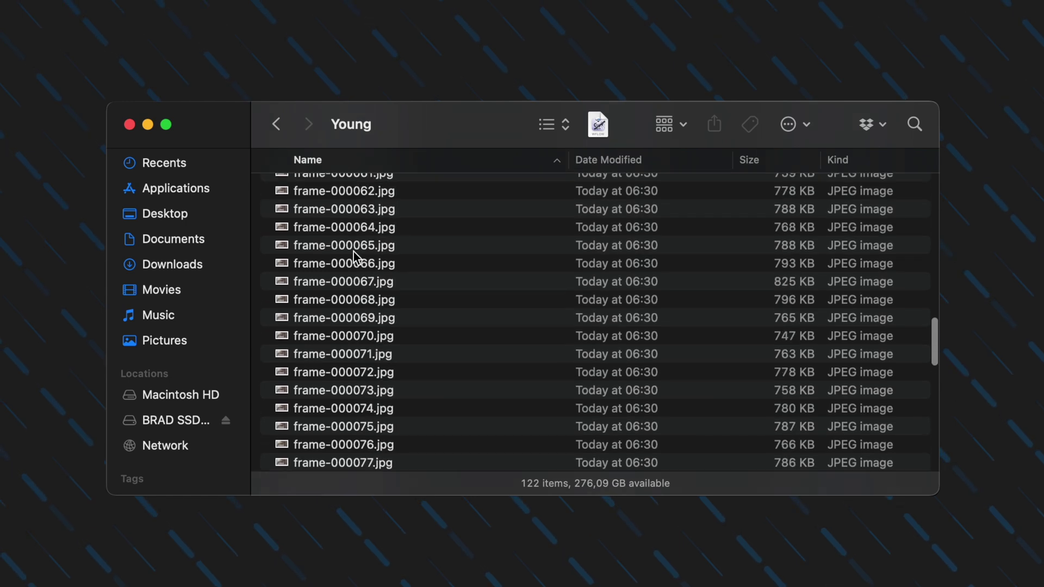
AirDrop frame-000061.jpg from the Young folder to the phone
right_click(355, 223)
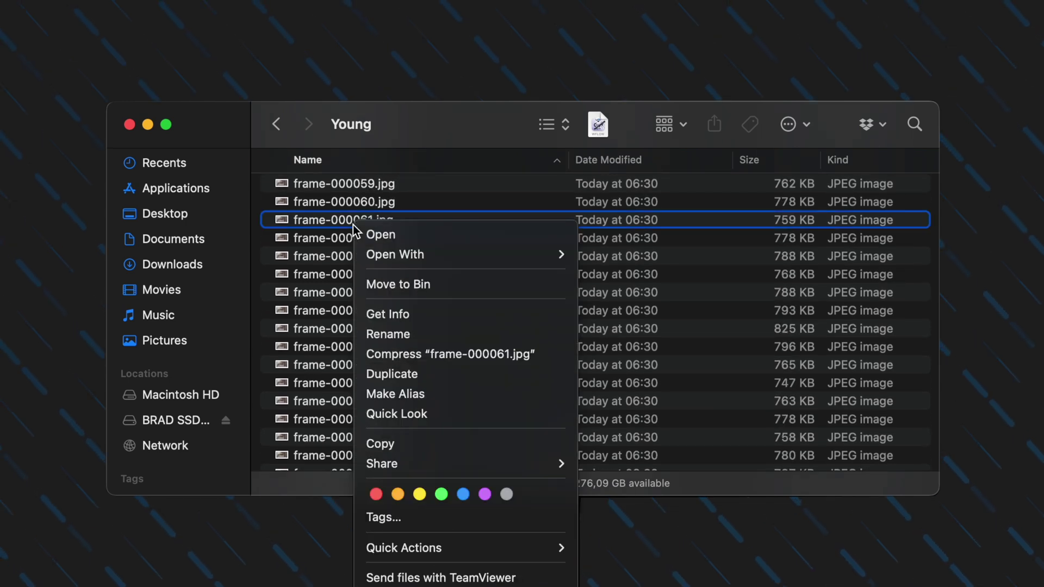
mouse_move(381, 464)
left_click(631, 495)
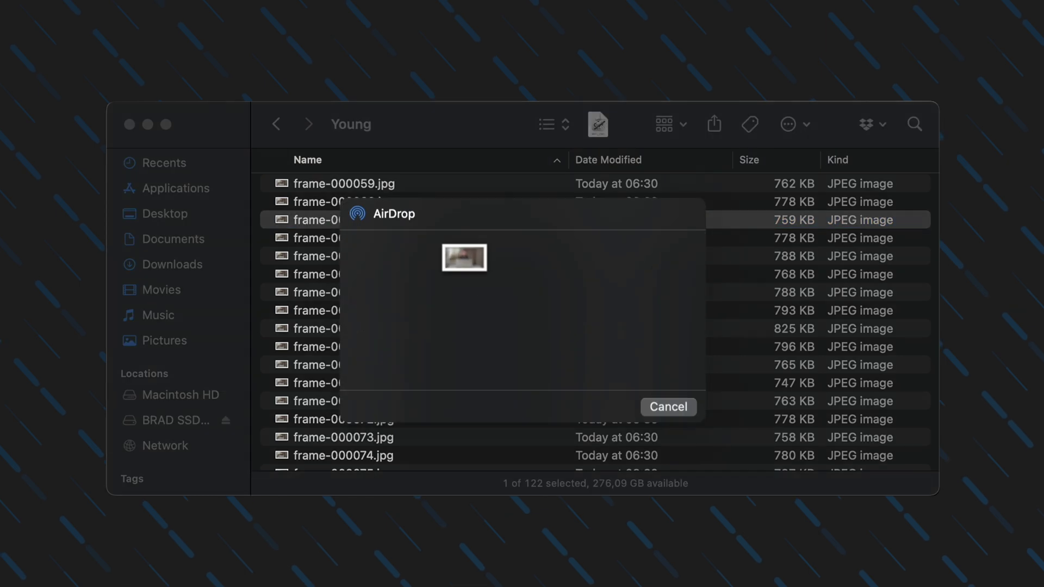
left_click(383, 251)
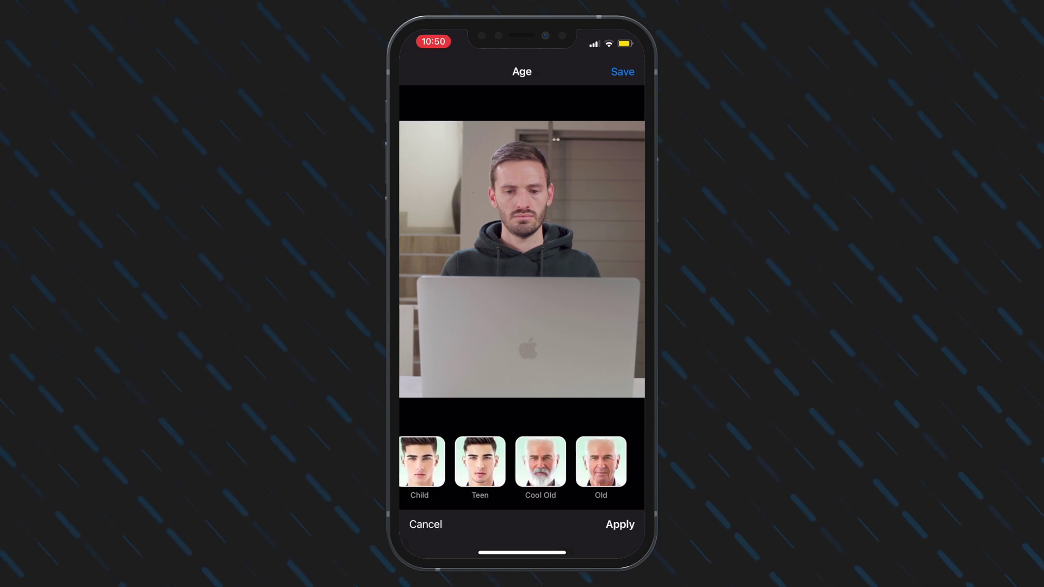
Apply FaceApp's Old age look to the frame and save it to the gallery
left_click(607, 461)
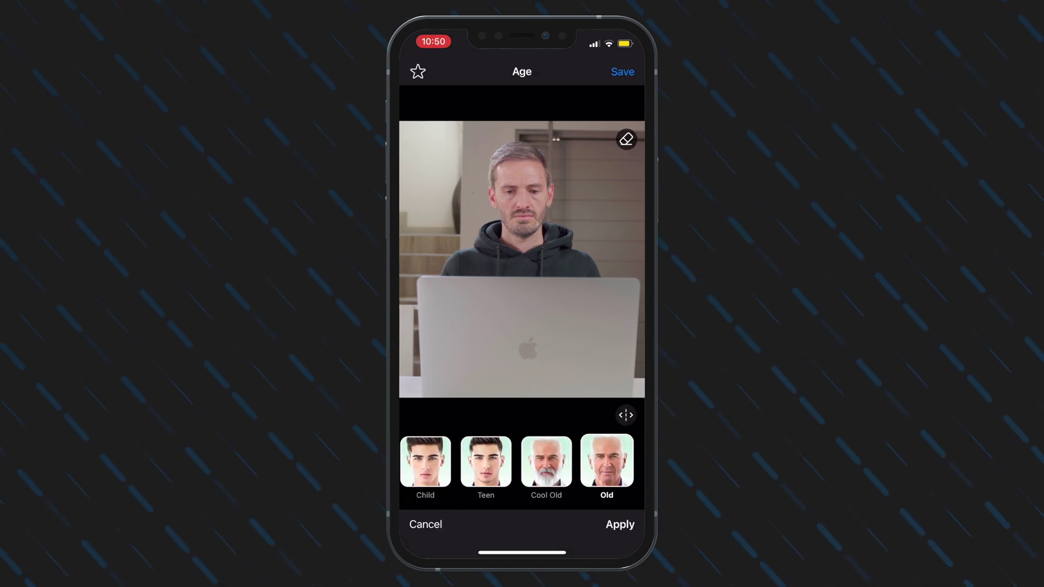
left_click(620, 525)
left_click(623, 70)
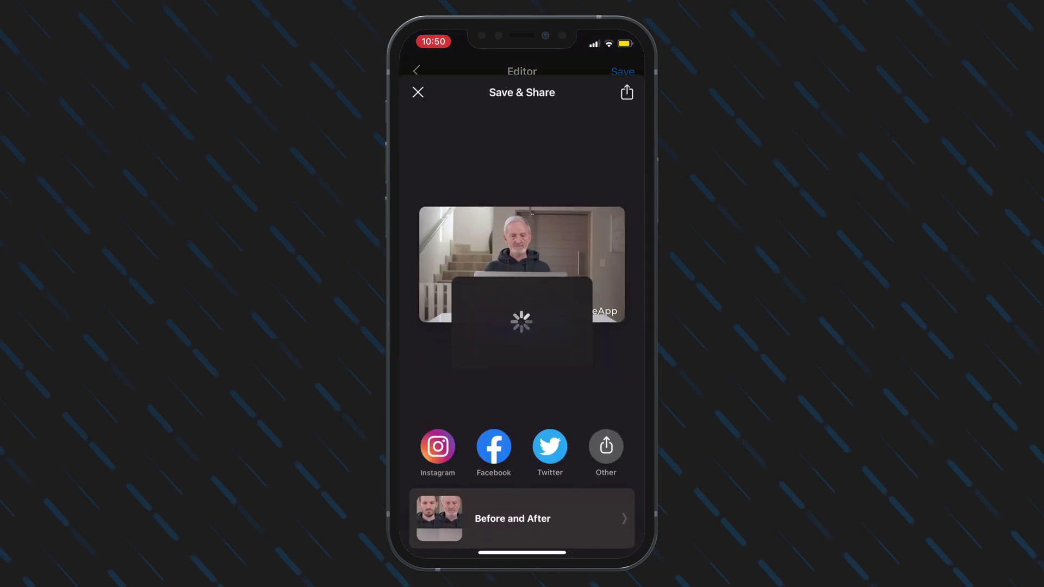
left_click(627, 80)
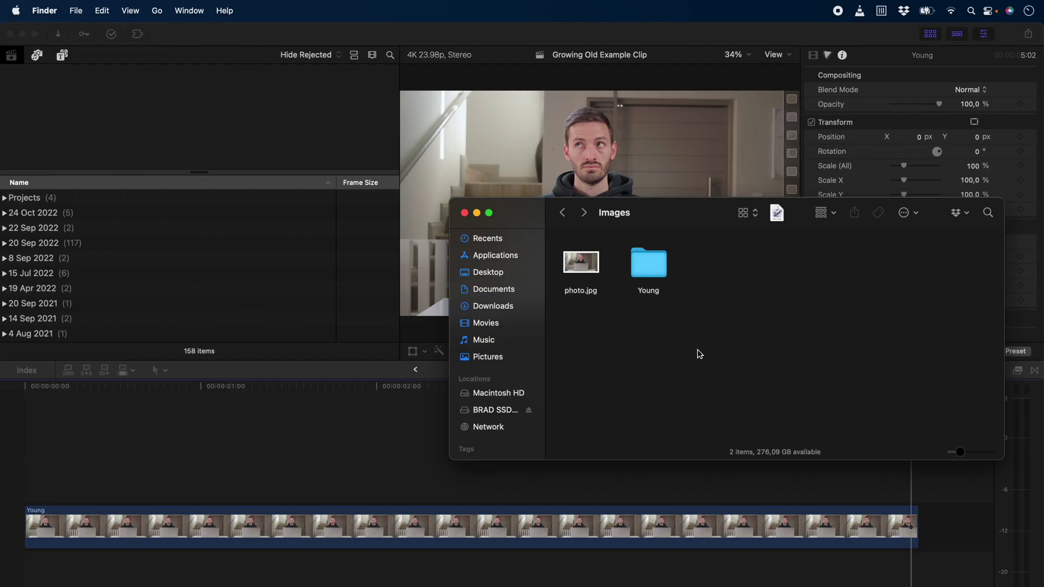
Place photo.jpg above the Young clip near 2 seconds, then toggle it with V to compare
left_click_drag(587, 270, 441, 445)
left_click(441, 444)
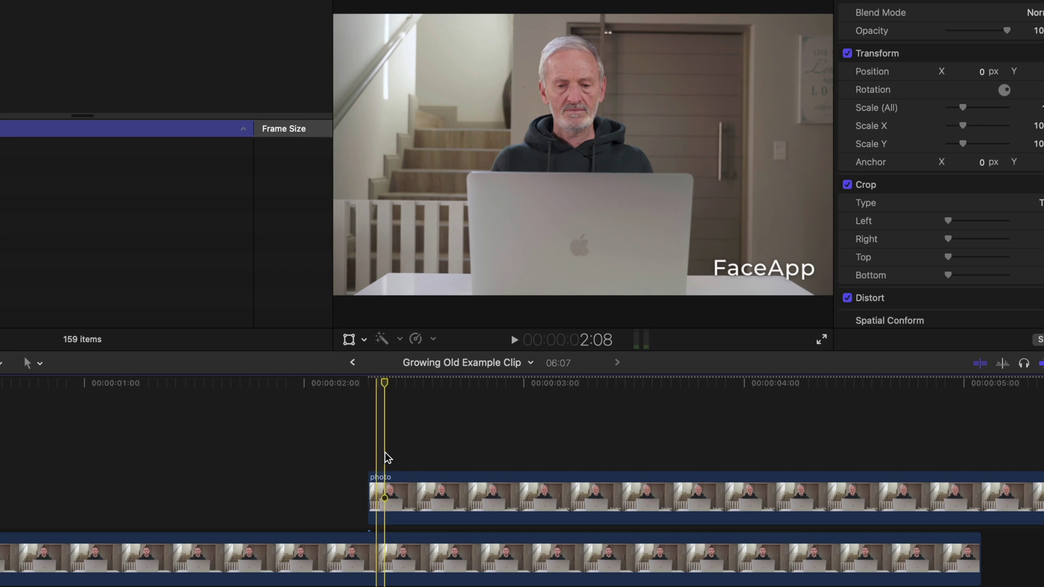
left_click(386, 495)
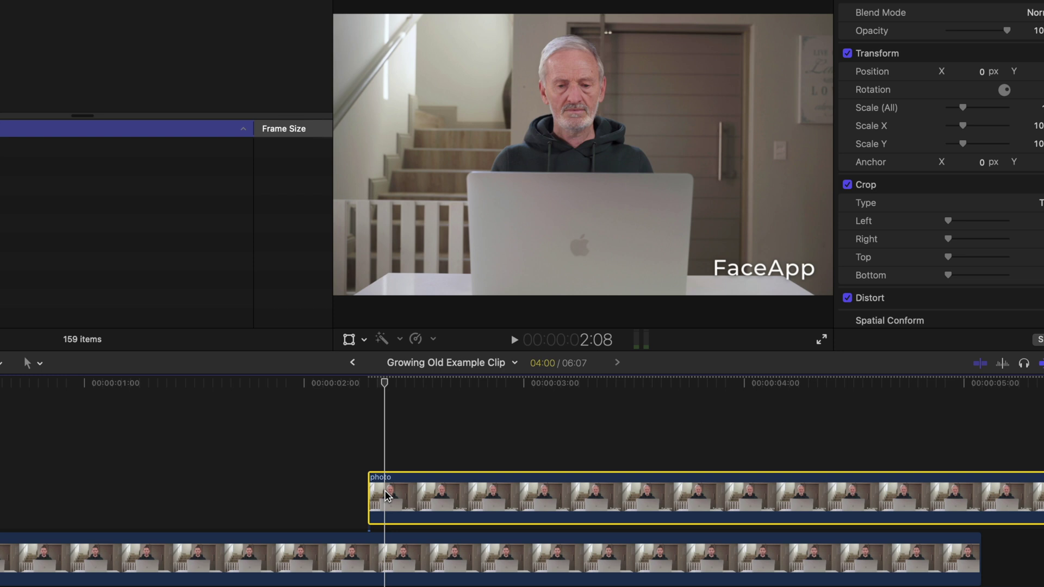
key("v")
key("v")
key("v")
key("v")
key("v")
key("v")
key("v")
key("v")
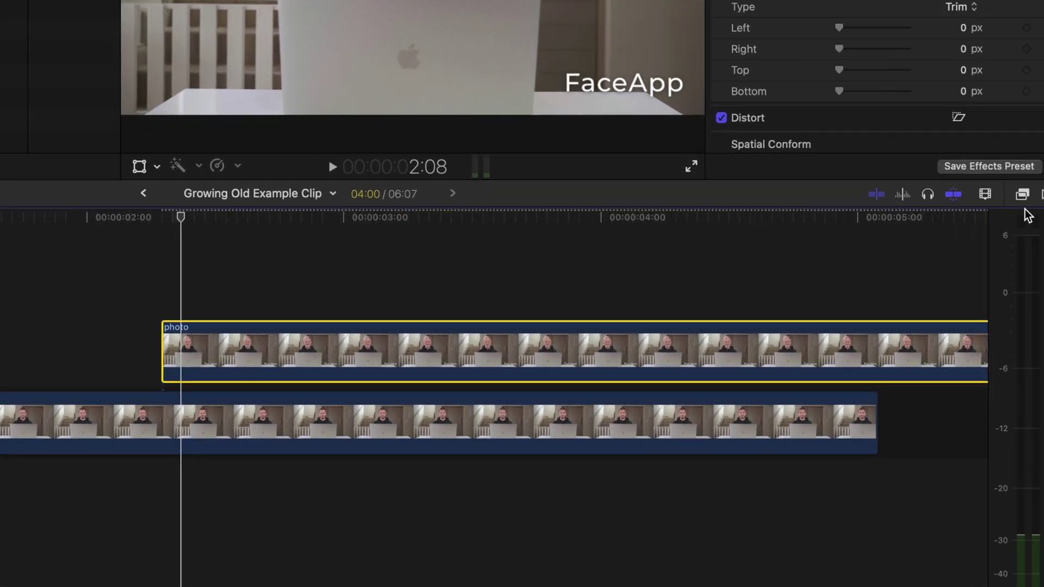
Apply Draw Mask to the photo clip as an inverted rectangle over the watermark, Feather 28
left_click(1025, 204)
left_click_drag(571, 237, 405, 335)
left_click(532, 28)
left_click(668, 28)
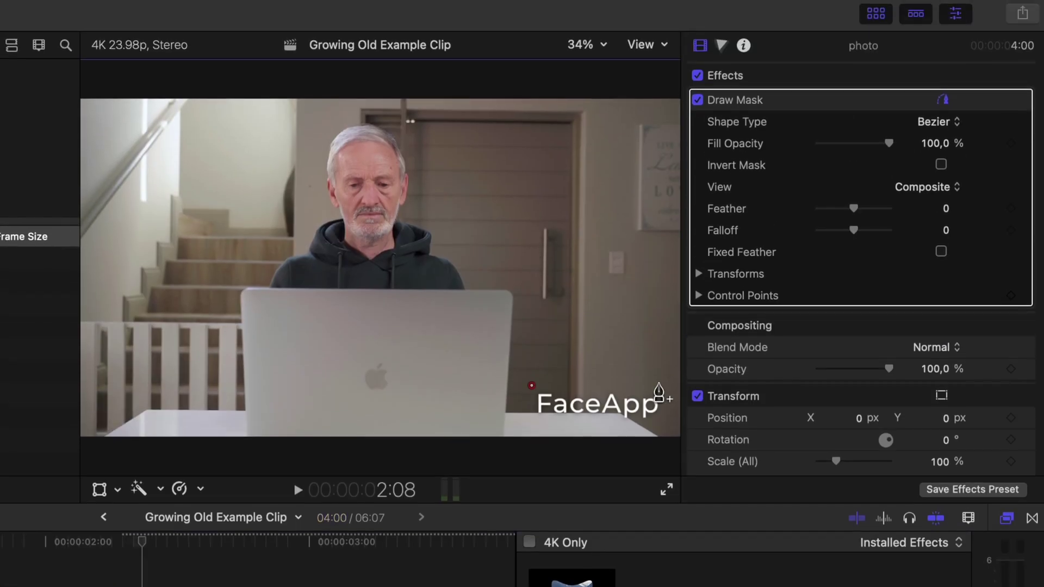
left_click(532, 387)
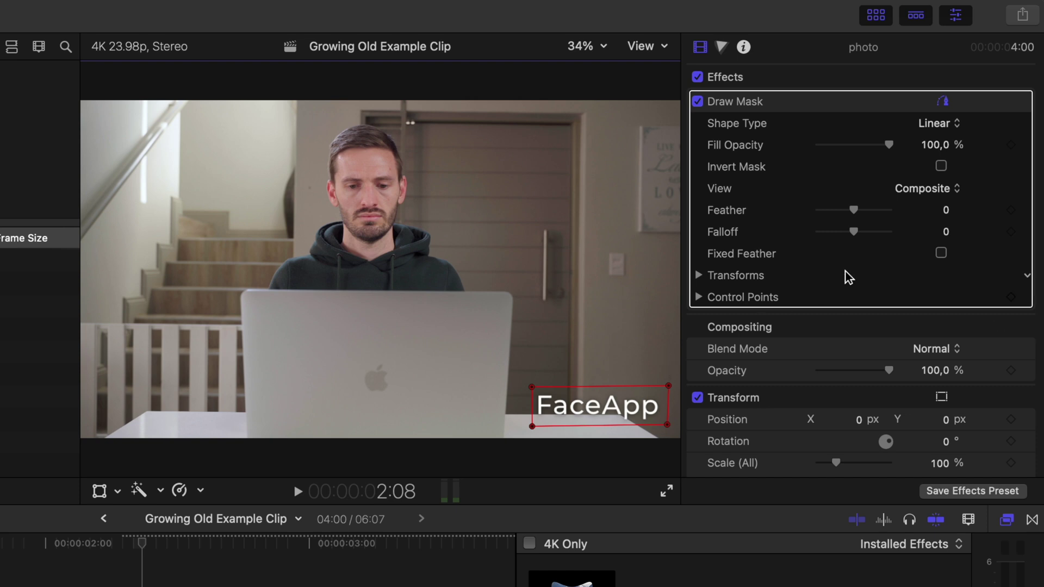
left_click(942, 167)
left_click_drag(854, 210, 865, 209)
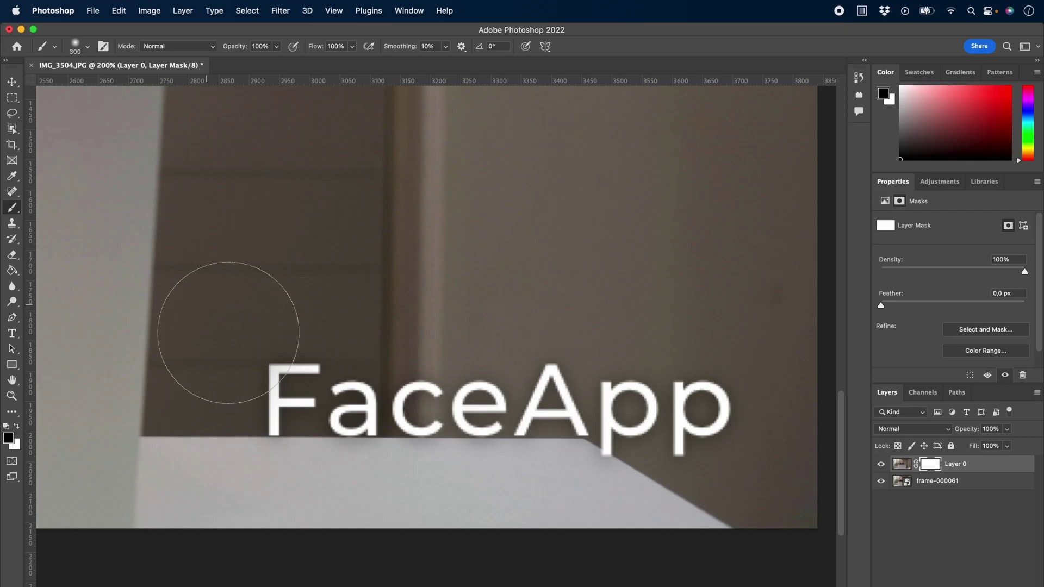
mouse_move(228, 333)
left_mouse_down()
mouse_move(411, 378)
mouse_move(193, 408)
left_mouse_up()
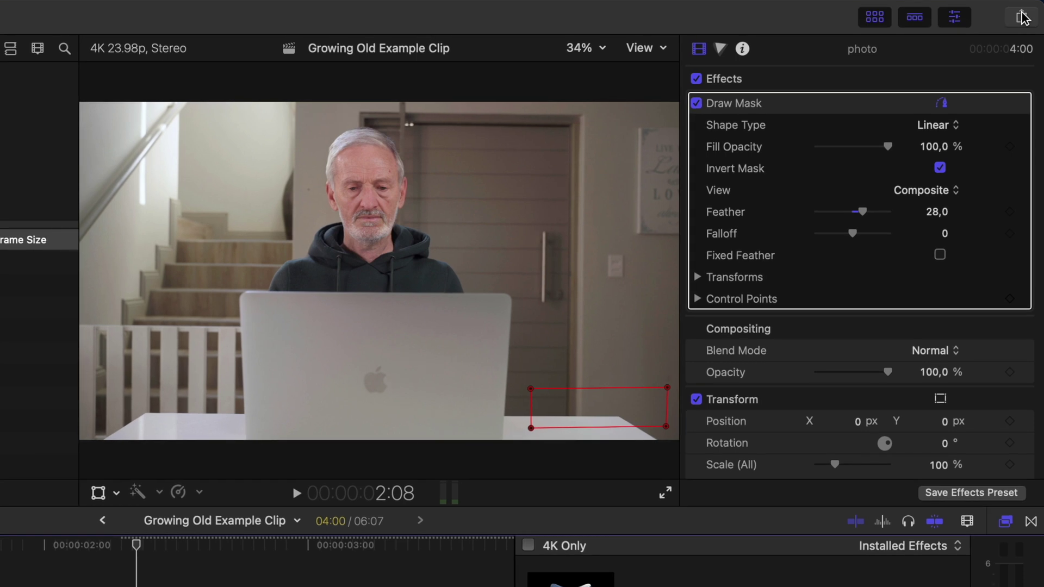
Save the current frame via Share > Save Current Frame into a new Images/REF folder
left_click(1027, 33)
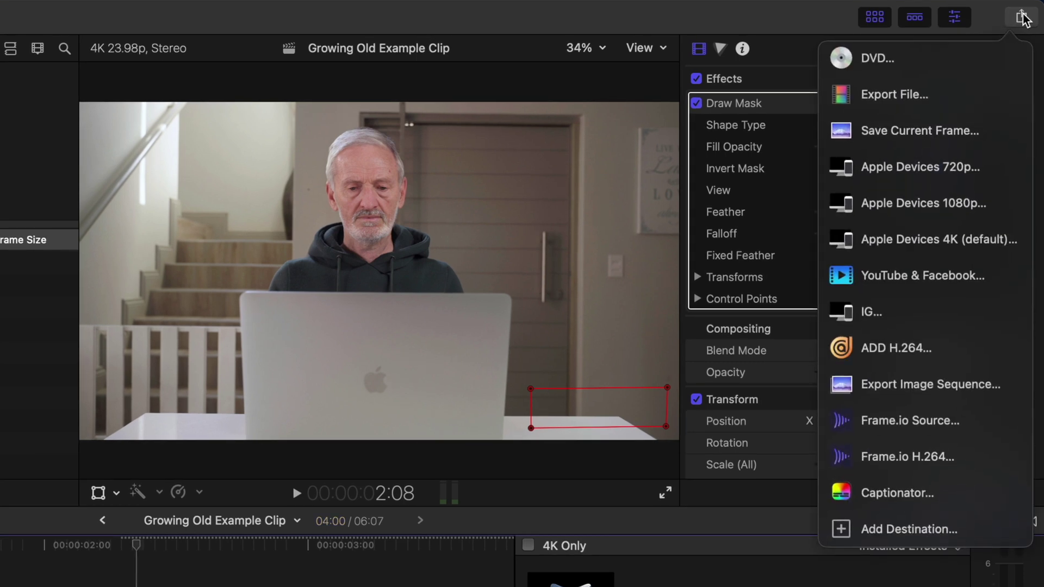
left_click(982, 135)
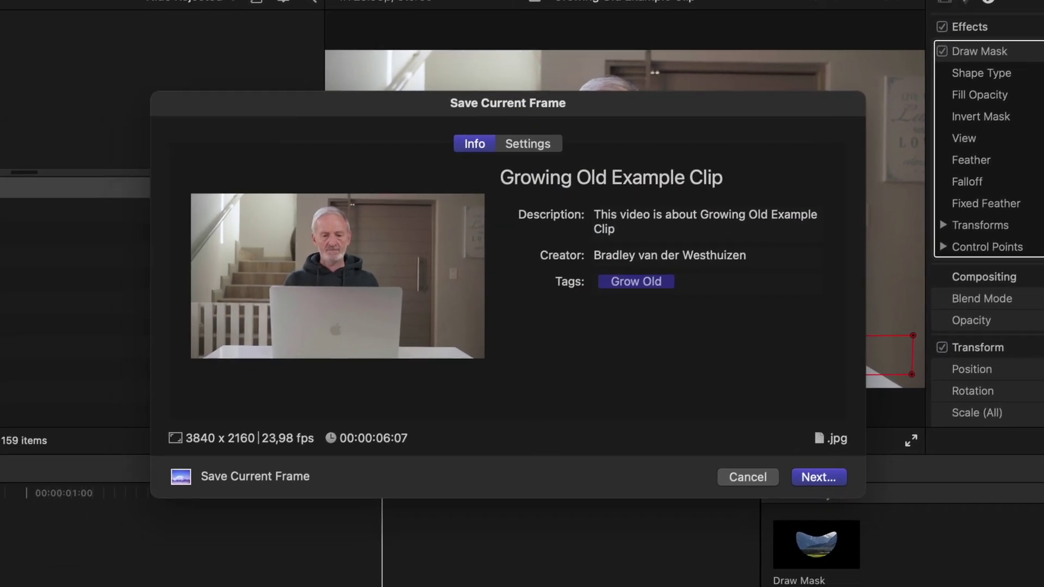
left_click(823, 475)
left_click(140, 475)
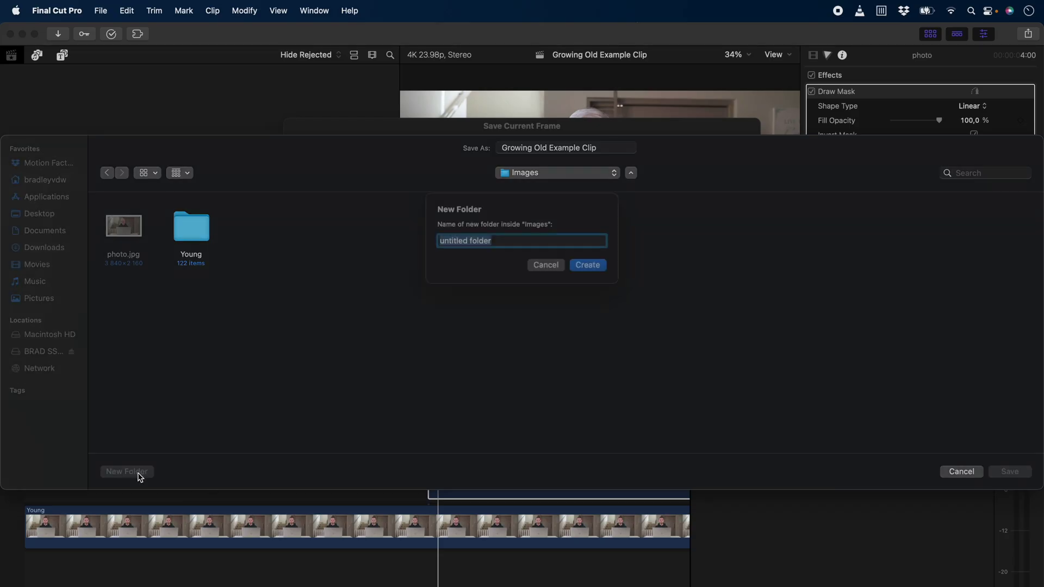
left_click(582, 282)
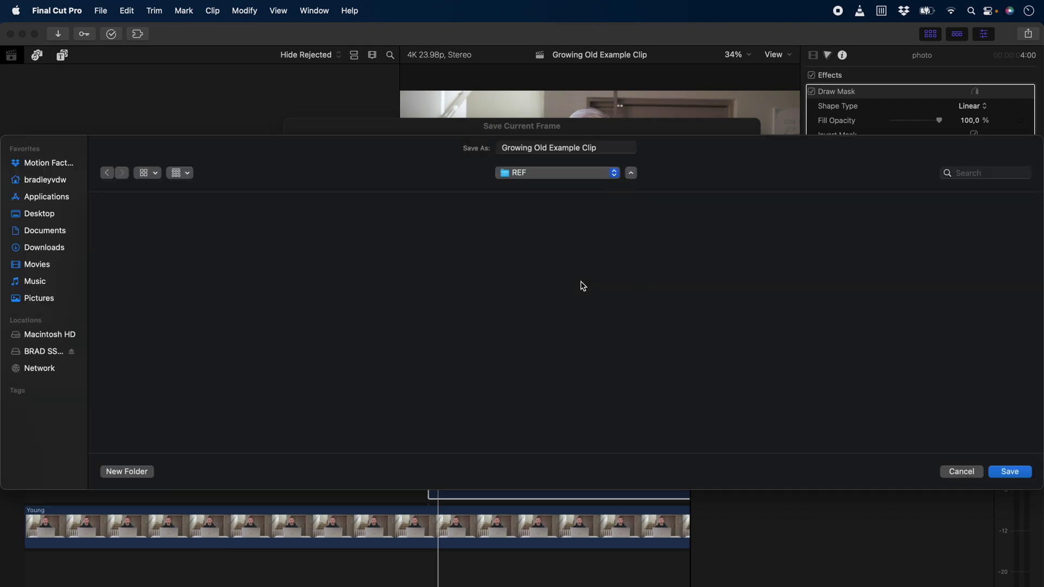
left_click(1007, 471)
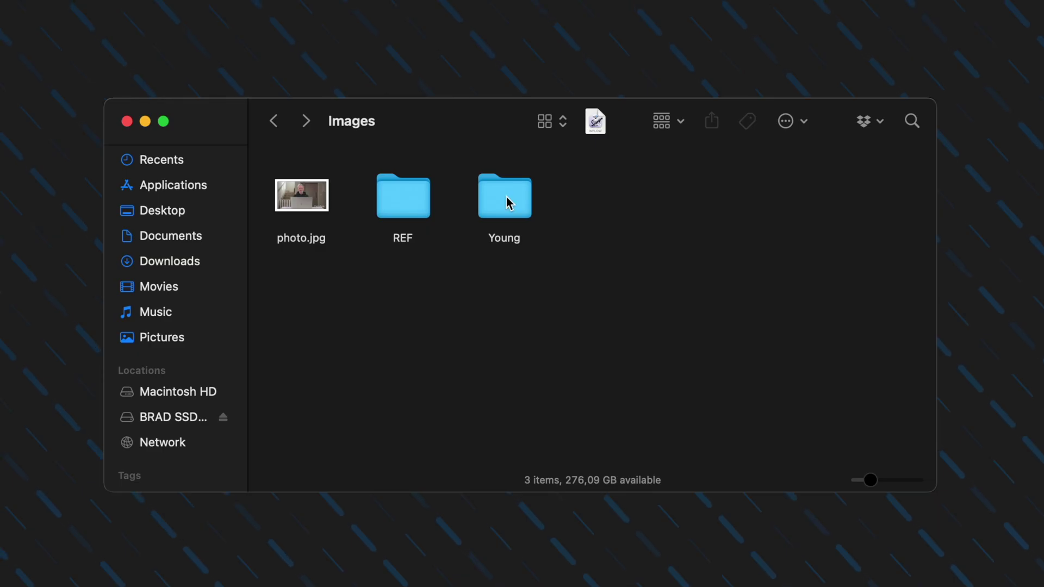
Copy the name frame-000061 from the matching file in the Young folder
double_click(505, 198)
left_click(356, 229)
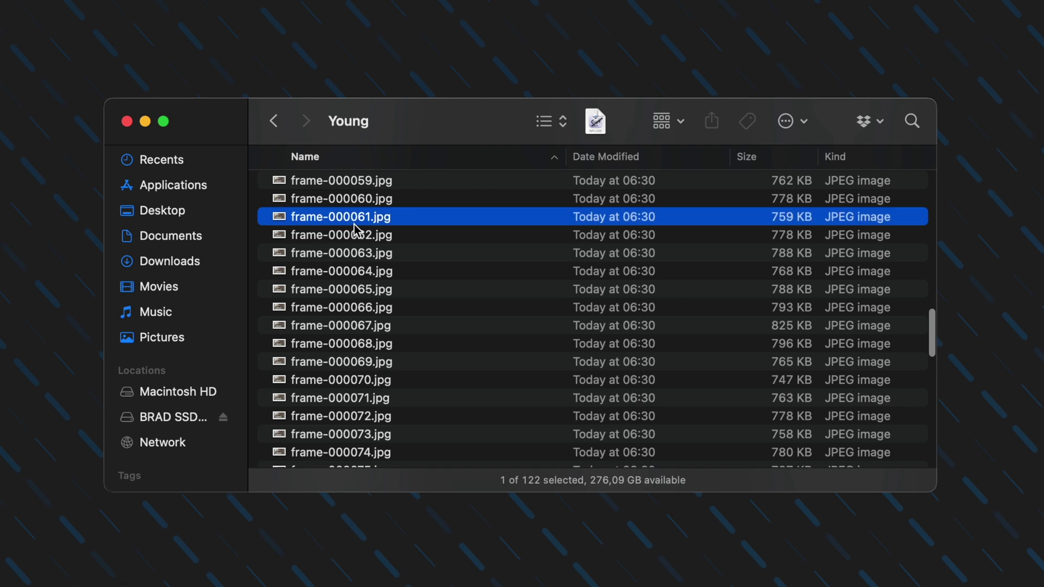
key("Return")
key("super+c")
key("Escape")
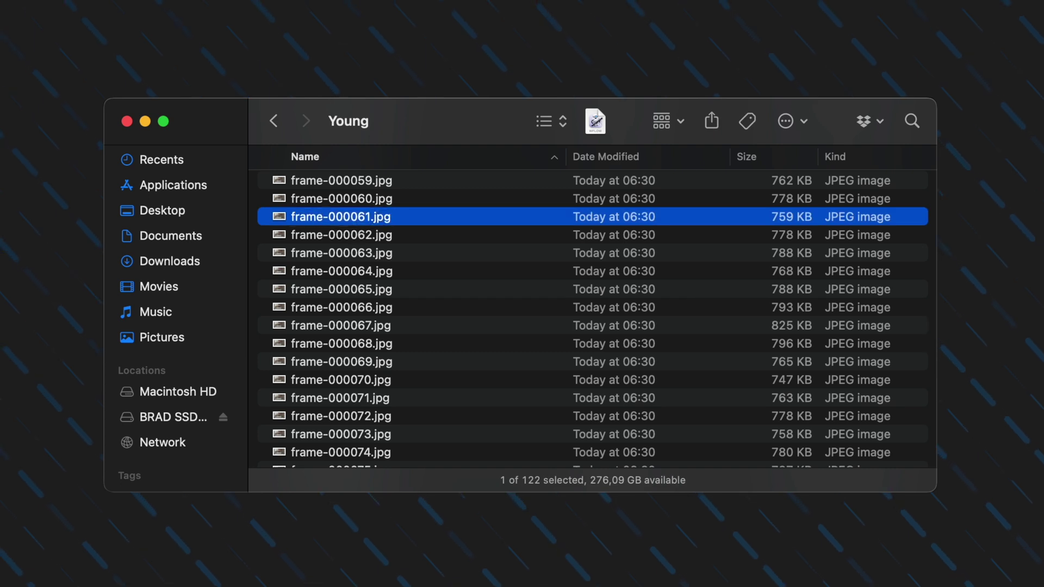
Rename the saved still in REF to frame-000061.jpg by pasting the copied name
left_click(274, 120)
double_click(391, 198)
left_click(316, 193)
key("Return")
key("super+v")
key("Return")
left_click(471, 365)
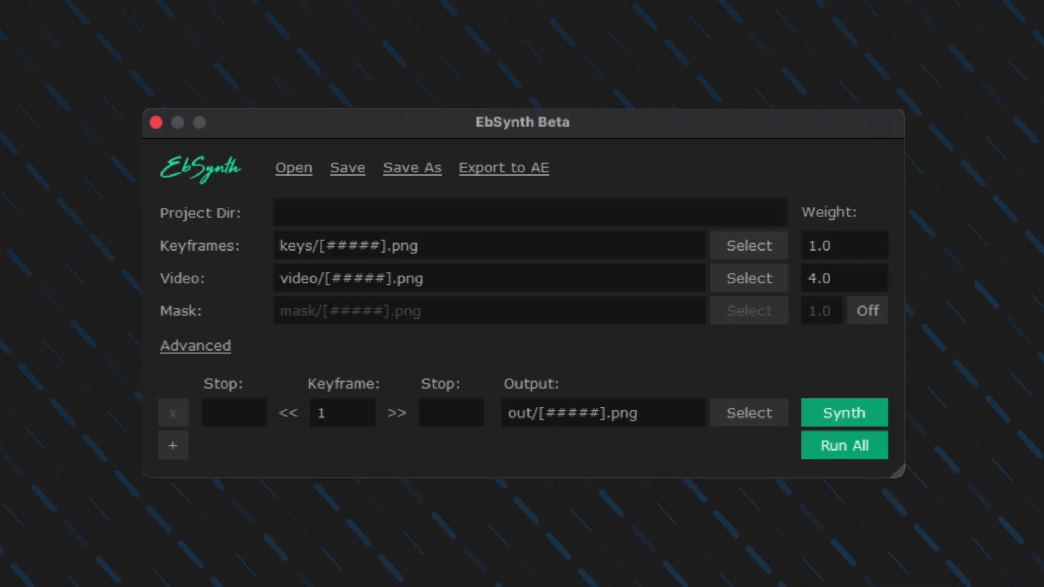
Set EbSynth's video to the Young frame sequence starting at frame-000000.jpg
left_click(752, 289)
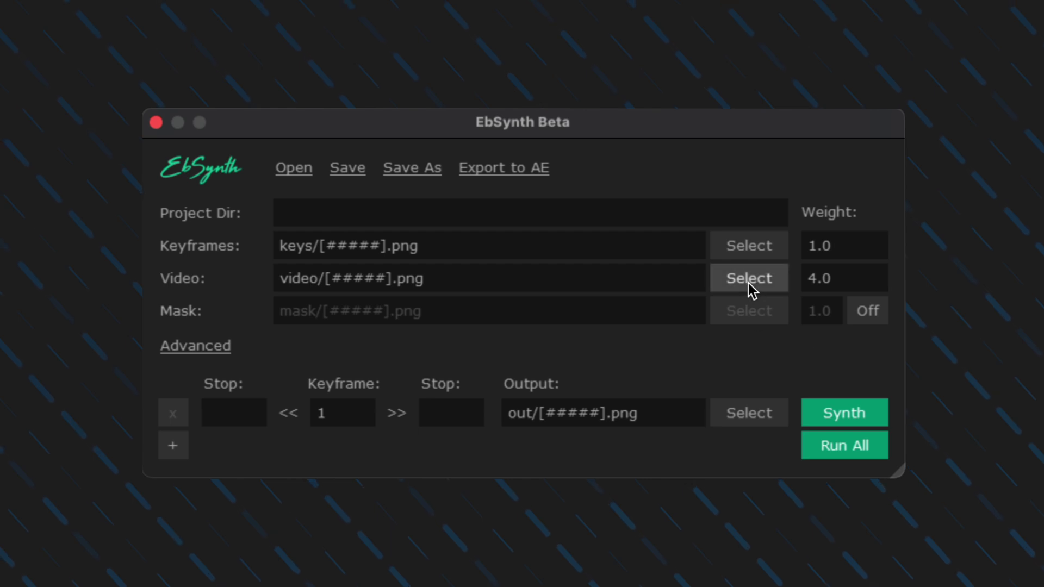
left_click(773, 146)
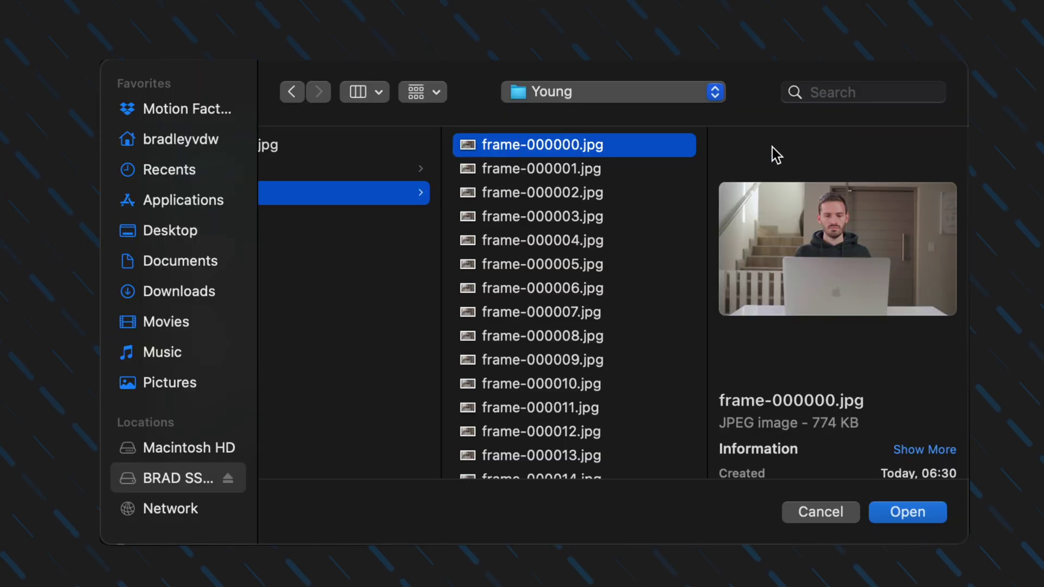
left_click(917, 517)
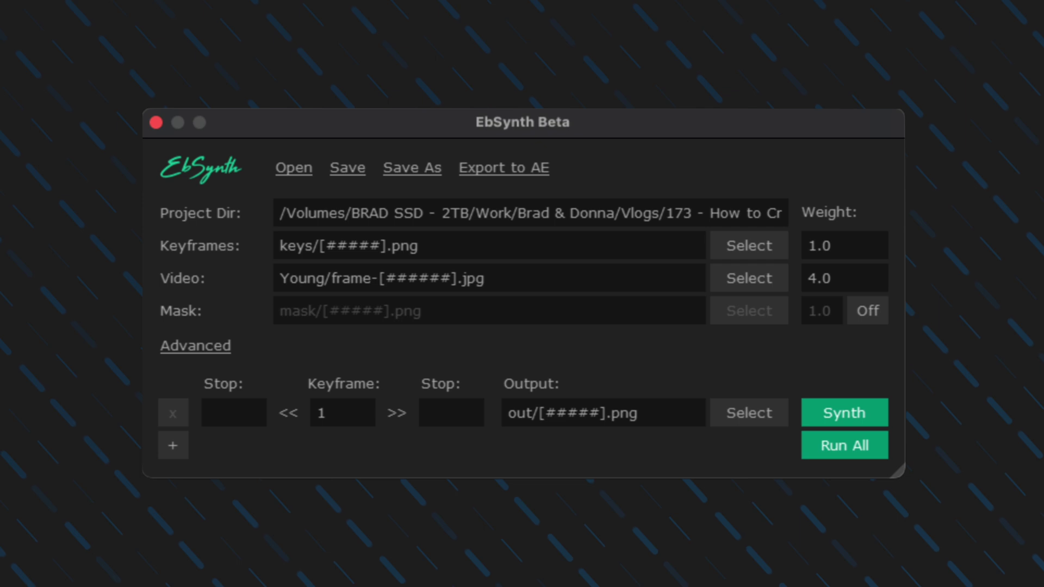
Set EbSynth's keyframe to REF/frame-000061.jpg
left_click(747, 253)
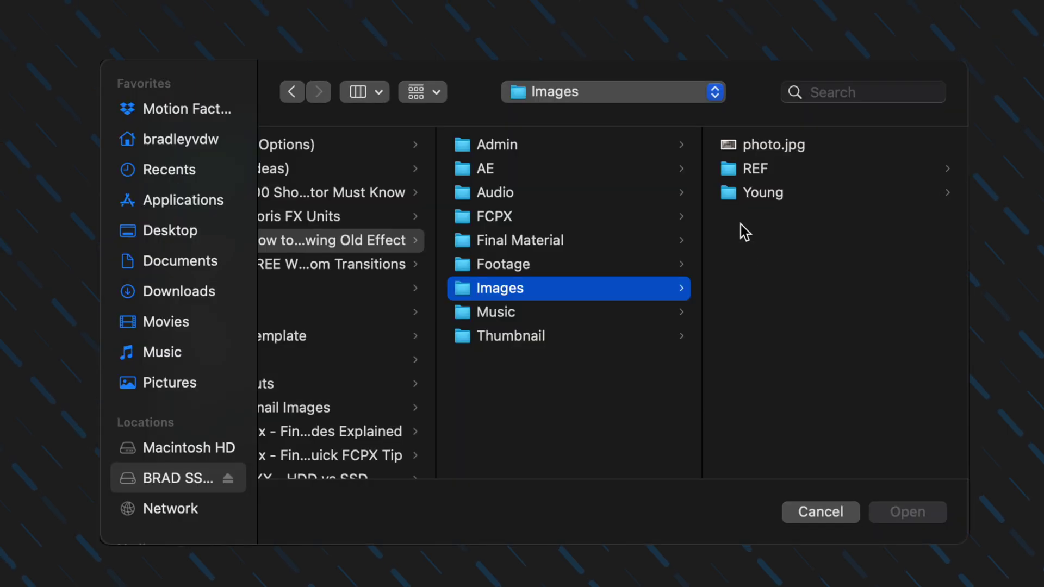
left_click(747, 173)
left_click(748, 151)
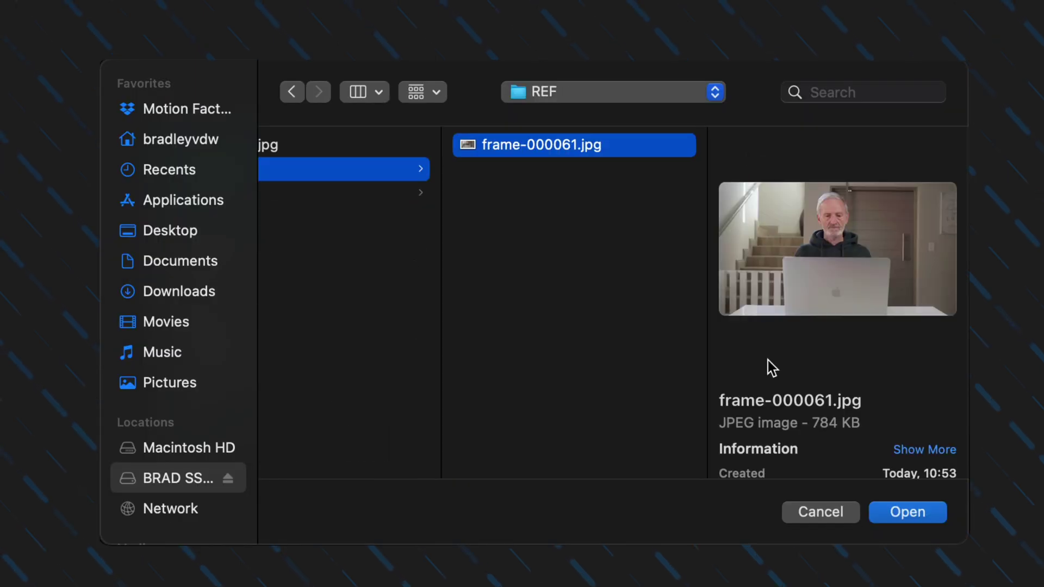
left_click(903, 515)
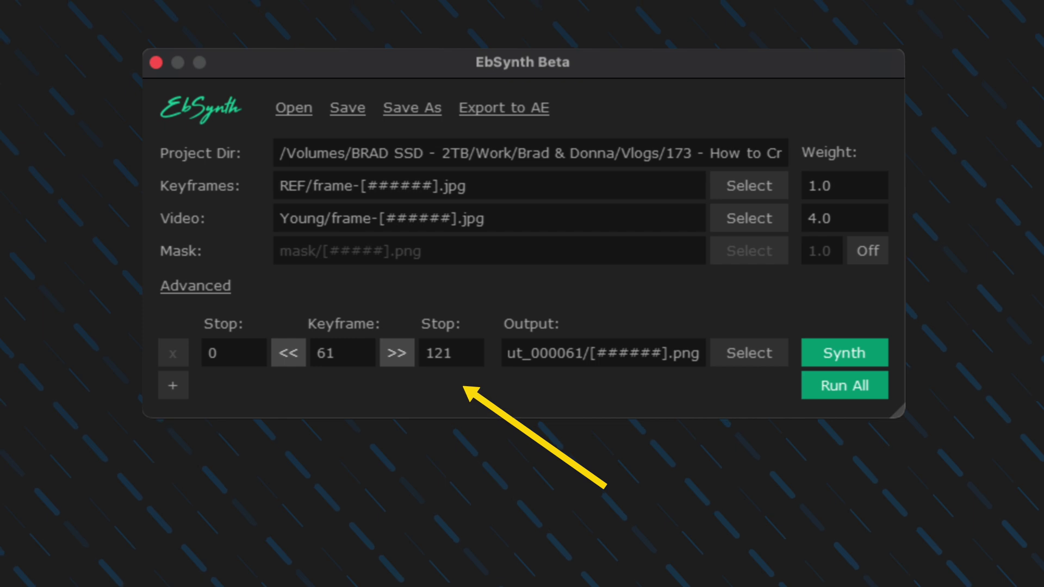
In EbSynth's advanced settings, change De-flicker from 1.0 to 1.5
left_click(203, 288)
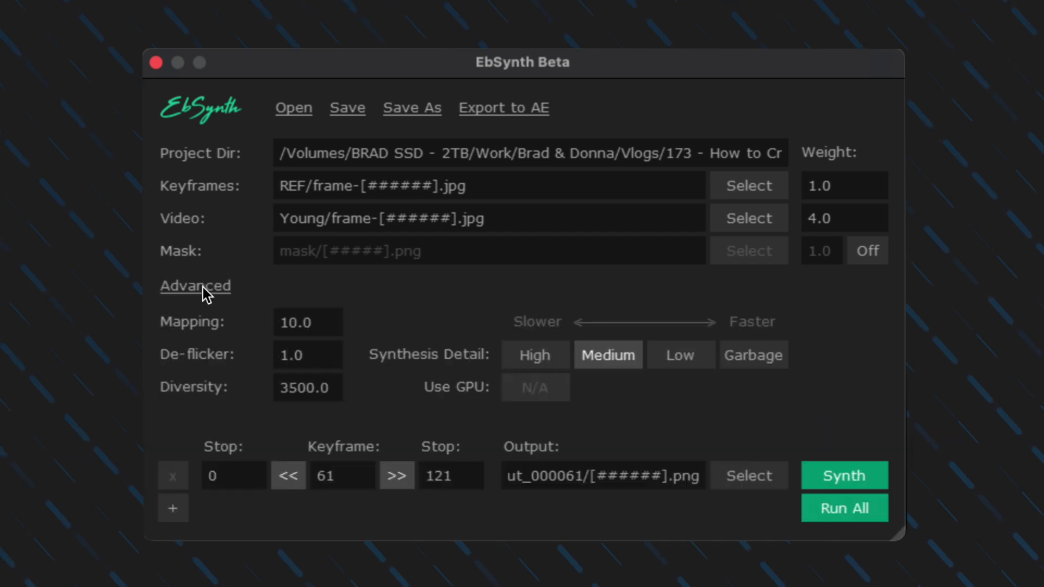
left_click(321, 351)
type("1.5")
left_click(494, 286)
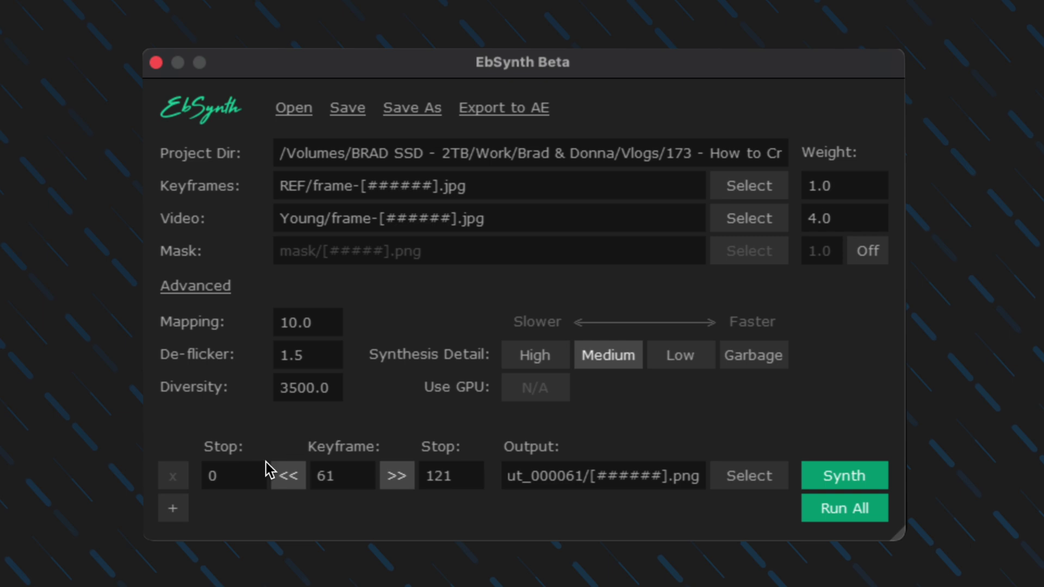
Set EbSynth's output to a new OLD folder inside Images and run synthesis on all frames
left_click(738, 484)
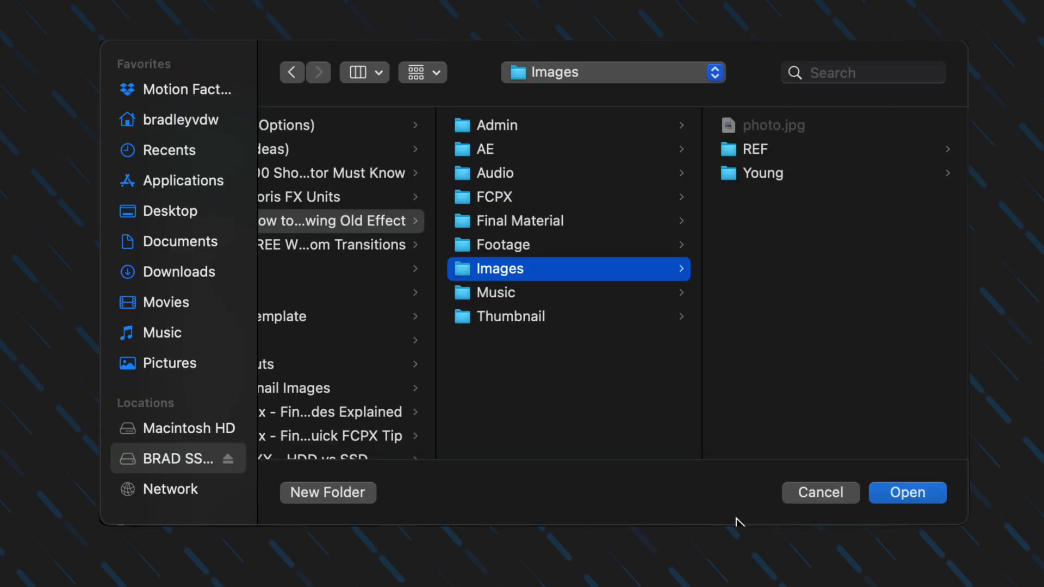
left_click(342, 492)
type("OLD")
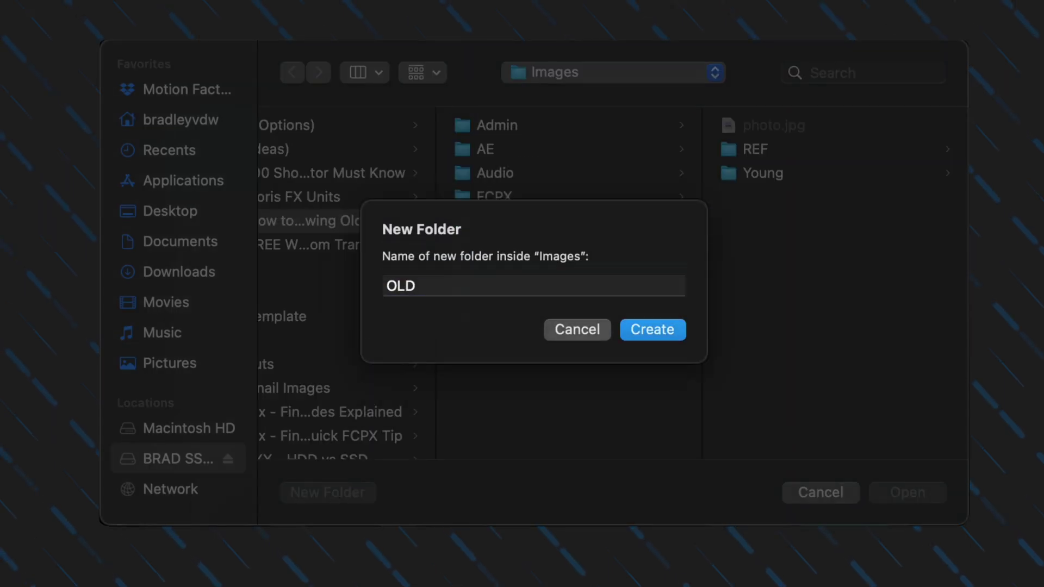
key("Return")
left_click(922, 498)
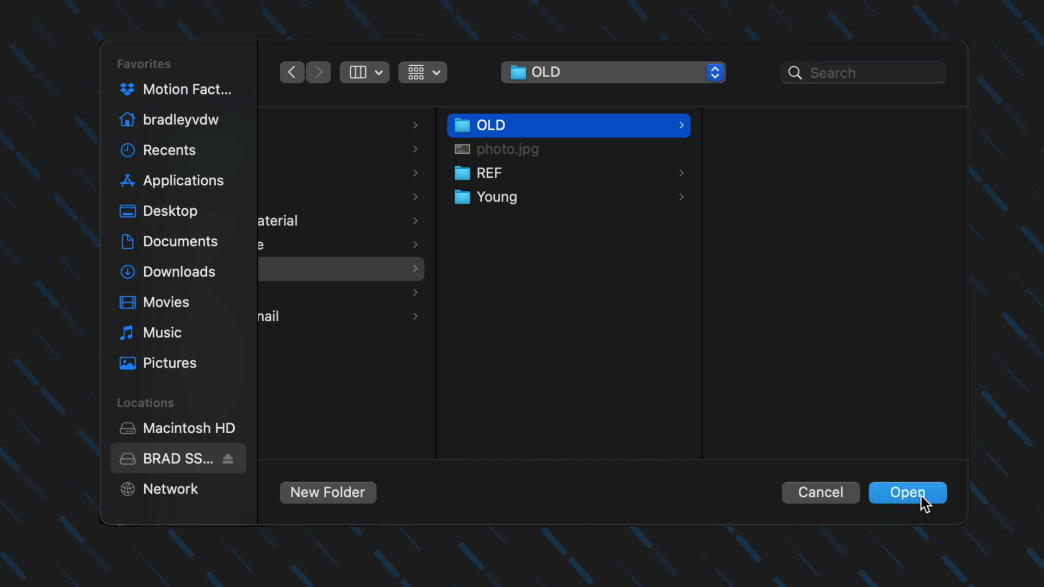
left_click(836, 511)
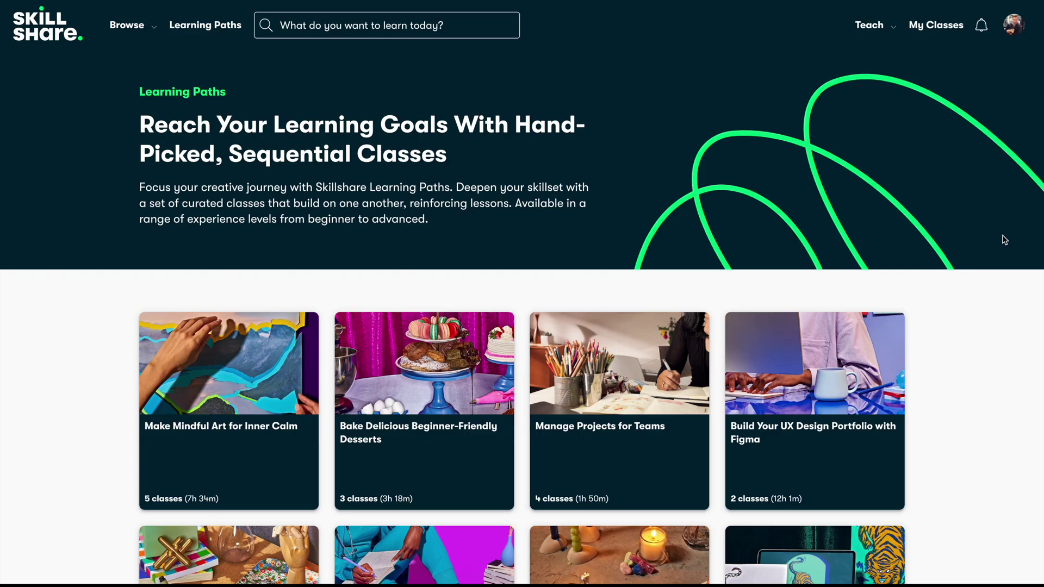
Browse the Skillshare Color Grading and Learn the Basics of Final Cut Pro X course pages
scroll(1005, 240, "down", 9)
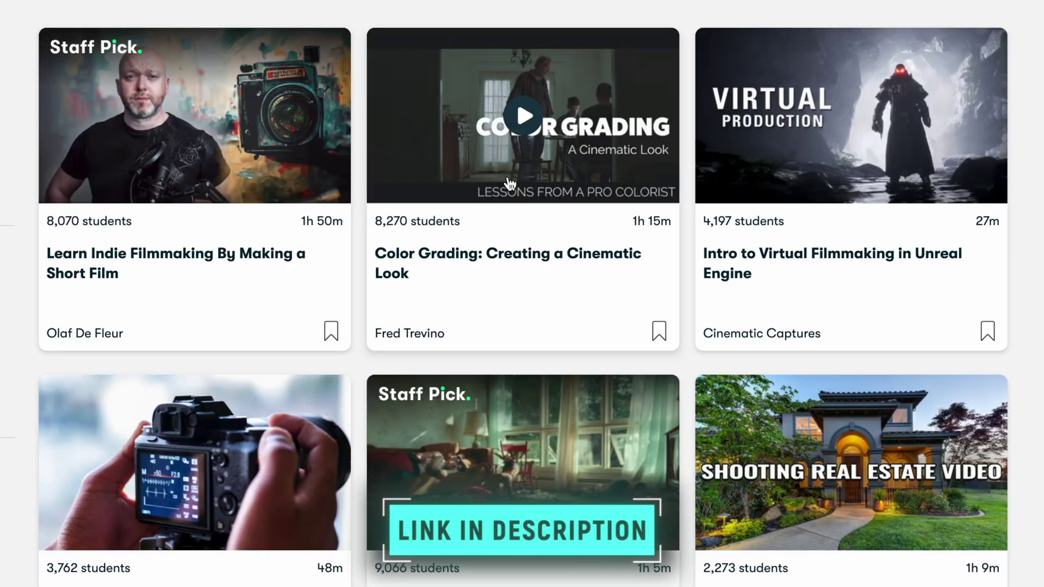
left_click(530, 186)
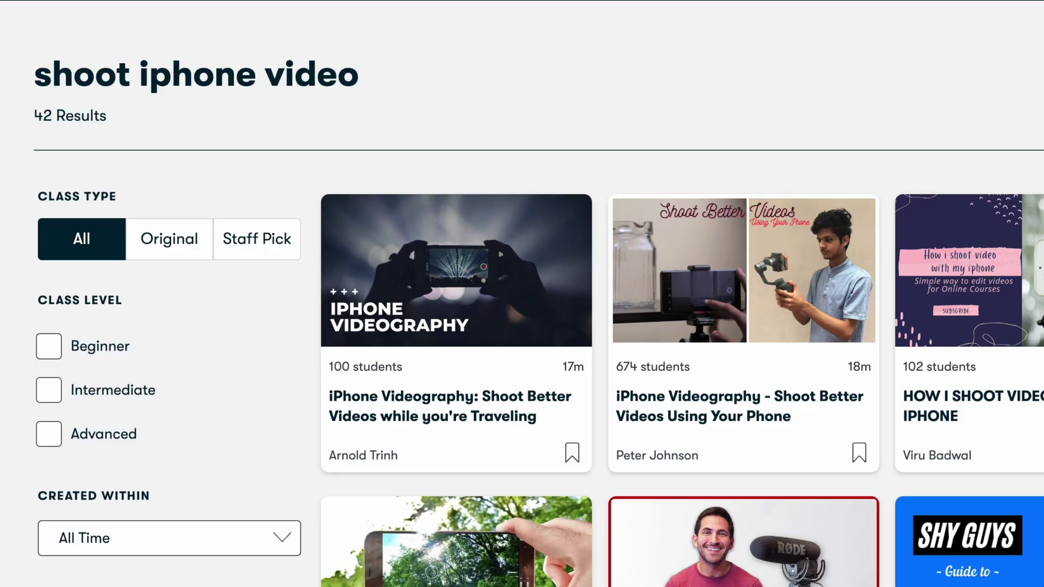
scroll(599, 326, "down", 7)
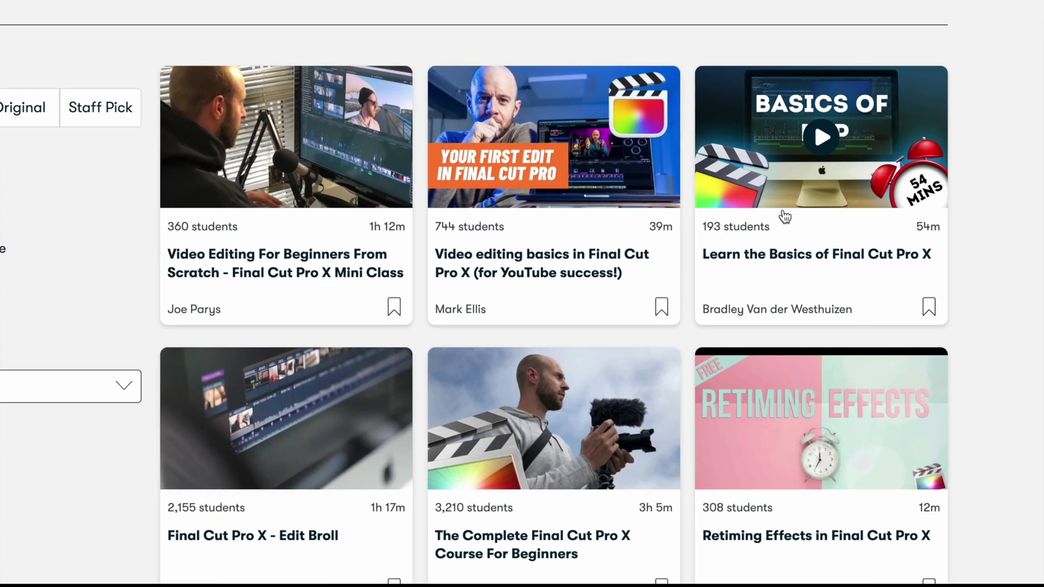
mouse_move(826, 276)
left_click(850, 179)
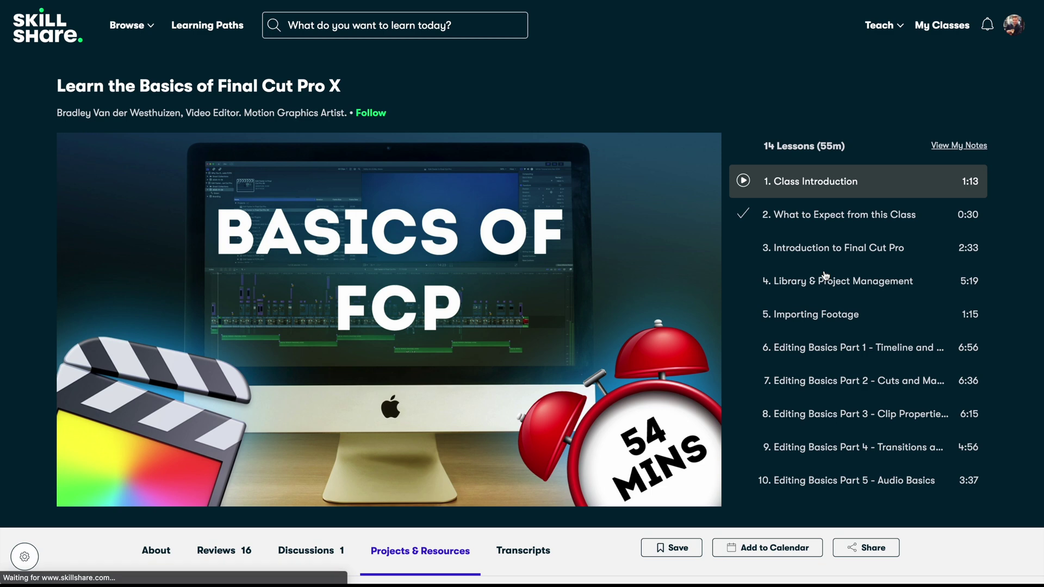
Page through the recommended courses and open the 'How To Freelance on Fiverr' class
scroll(826, 275, "down", 3)
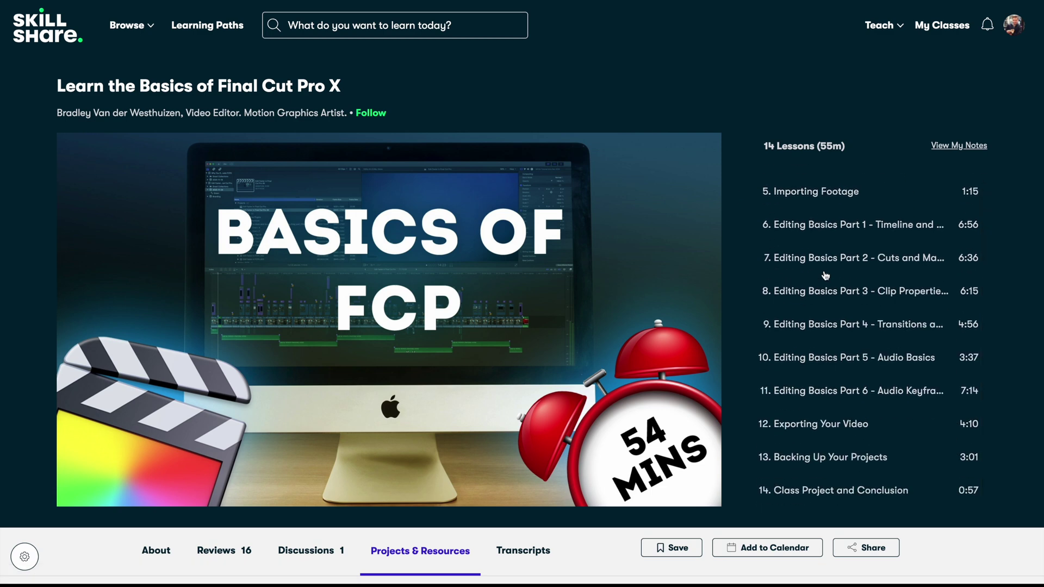
scroll(997, 315, "down", 10)
left_click(918, 202)
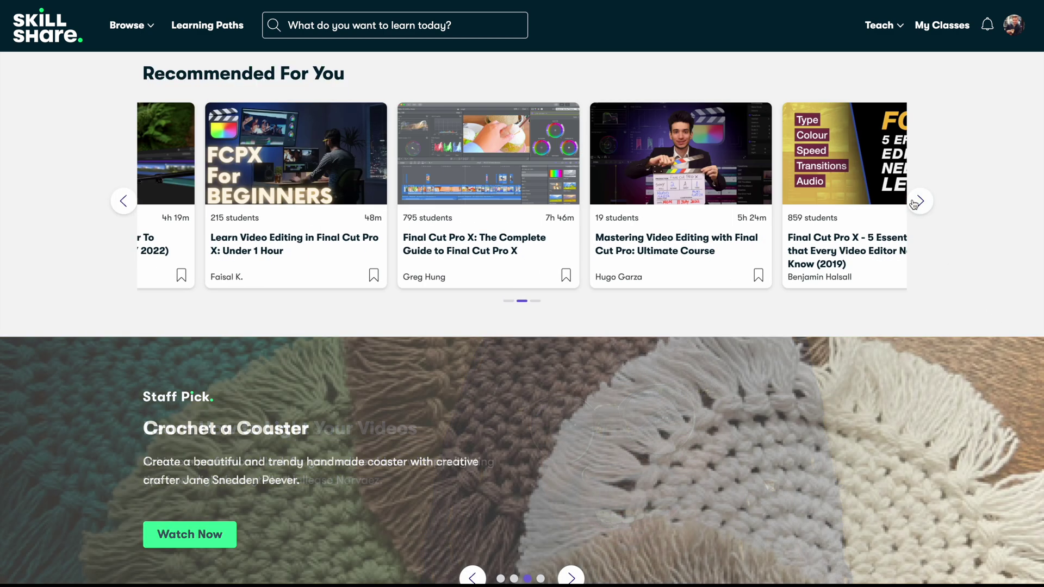
left_click(918, 202)
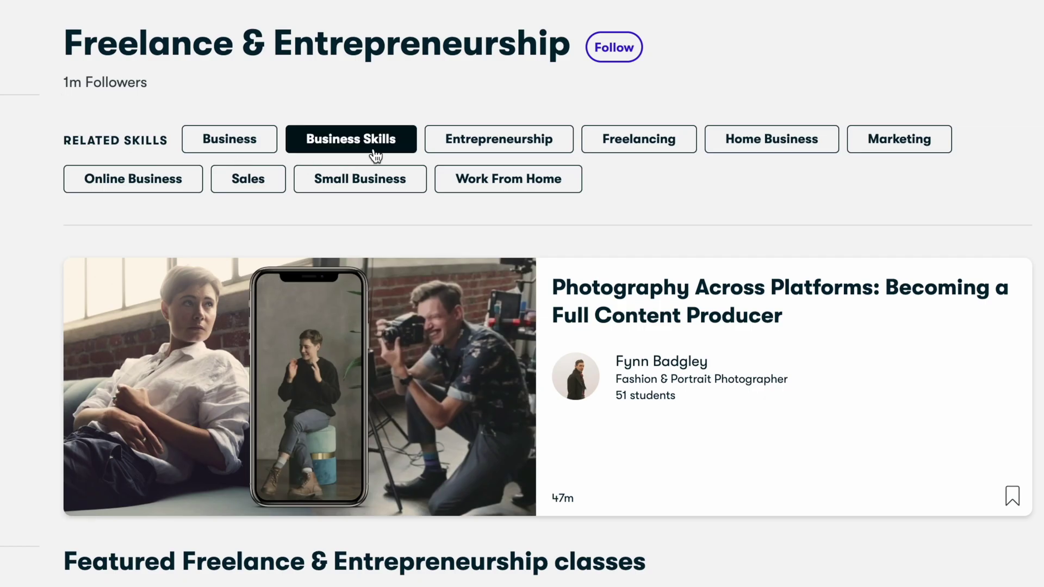
left_click(544, 185)
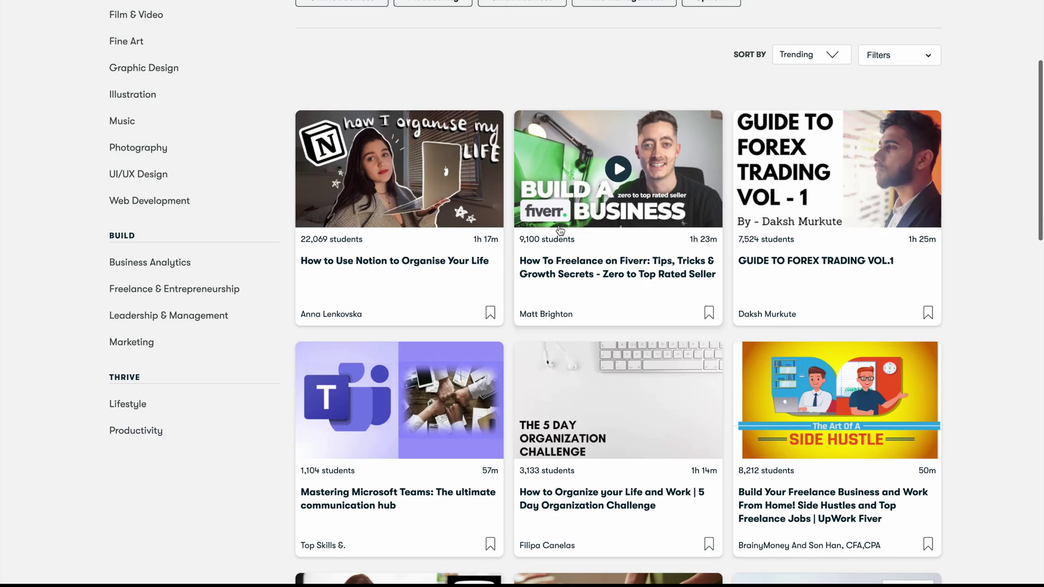
left_click(676, 231)
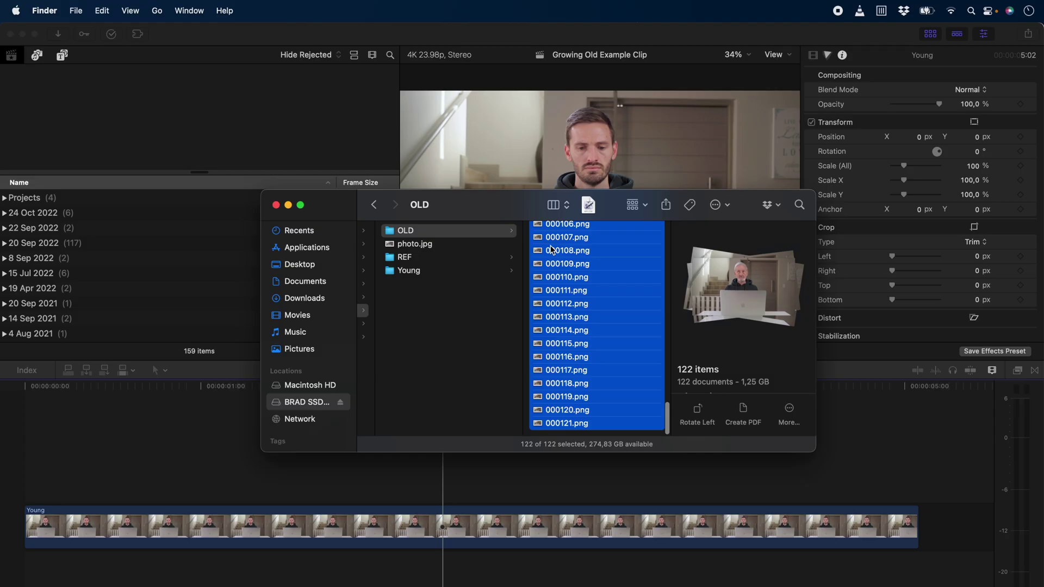
Add the 122 aged PNG frames to the timeline as one-frame stills
left_click_drag(552, 250, 942, 525)
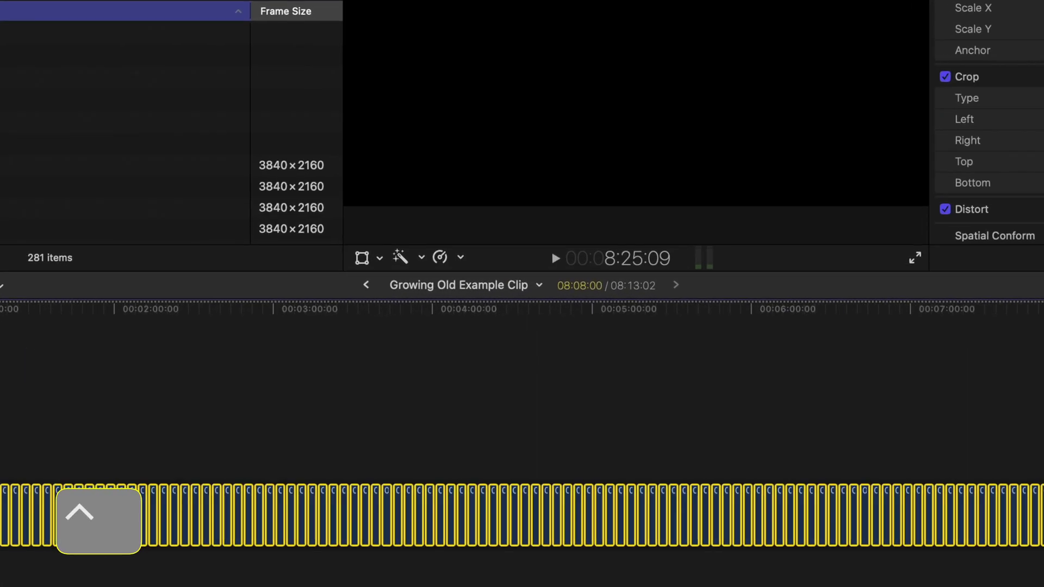
key("ctrl+d")
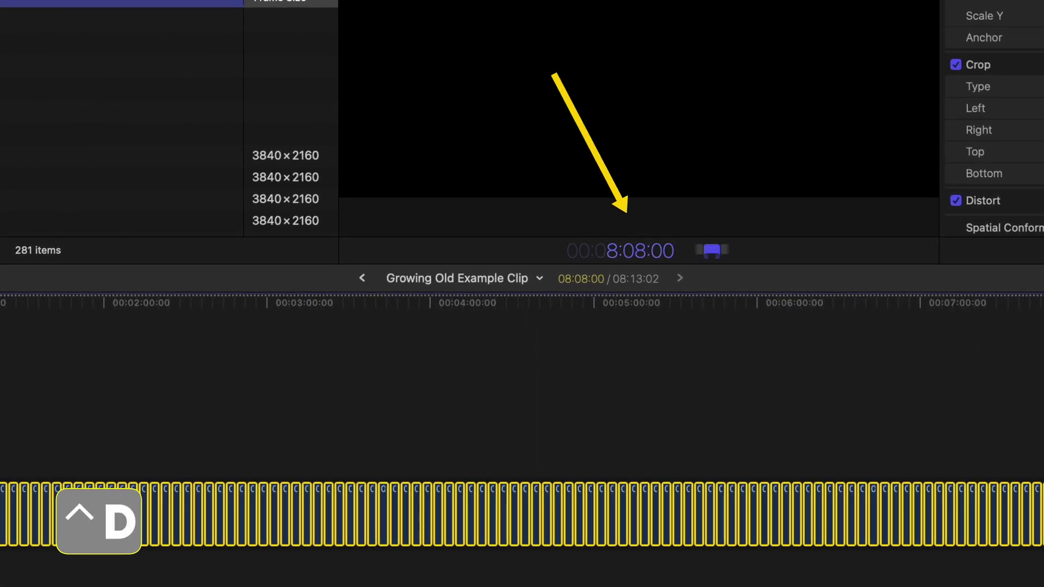
key("Return")
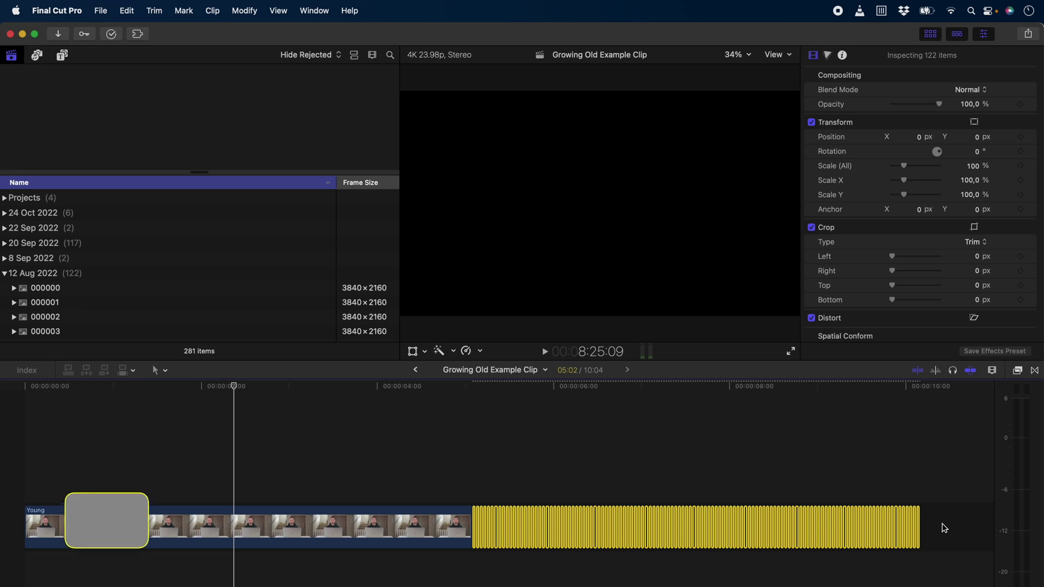
Compound the frames into one clip and place it above the Young clip
key("alt+g")
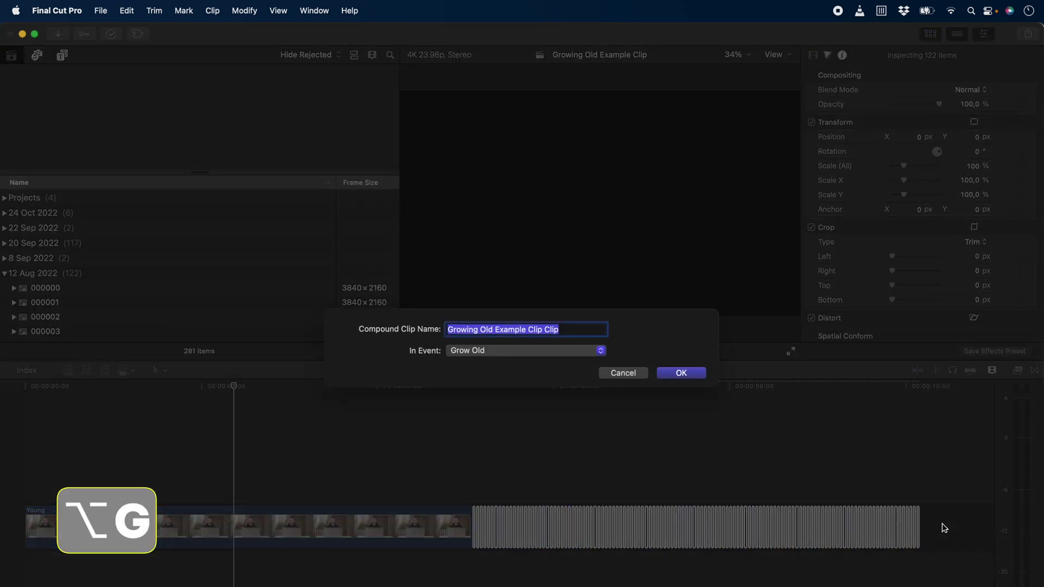
key("Return")
left_click_drag(691, 515, 241, 460)
left_click(254, 439)
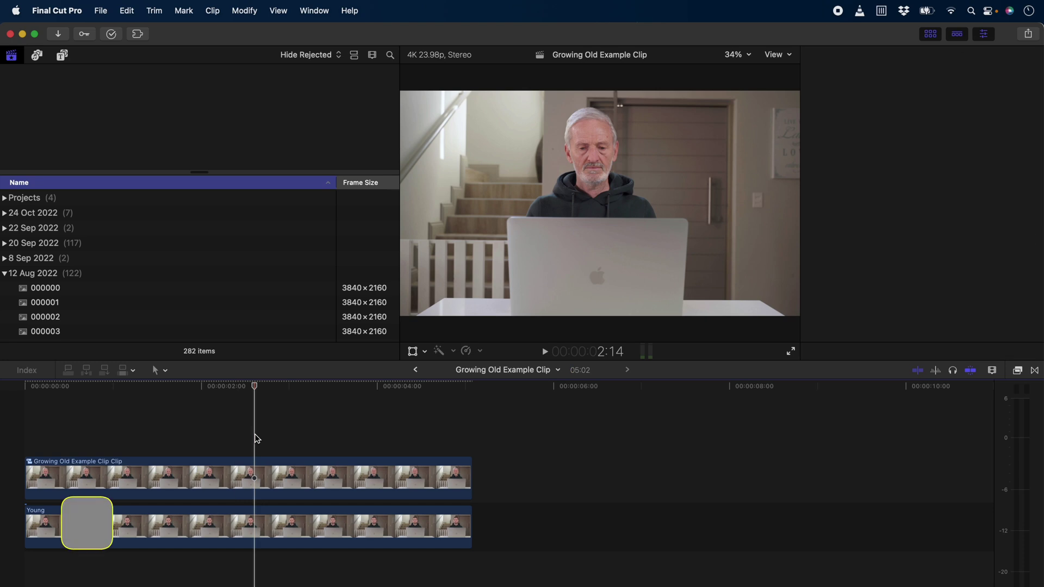
Toggle the compound clip to compare faces and zoom the viewer to 150% on the face
key("v")
left_click(255, 468)
key("v")
key("v")
key("v")
key("v")
key("v")
key("v")
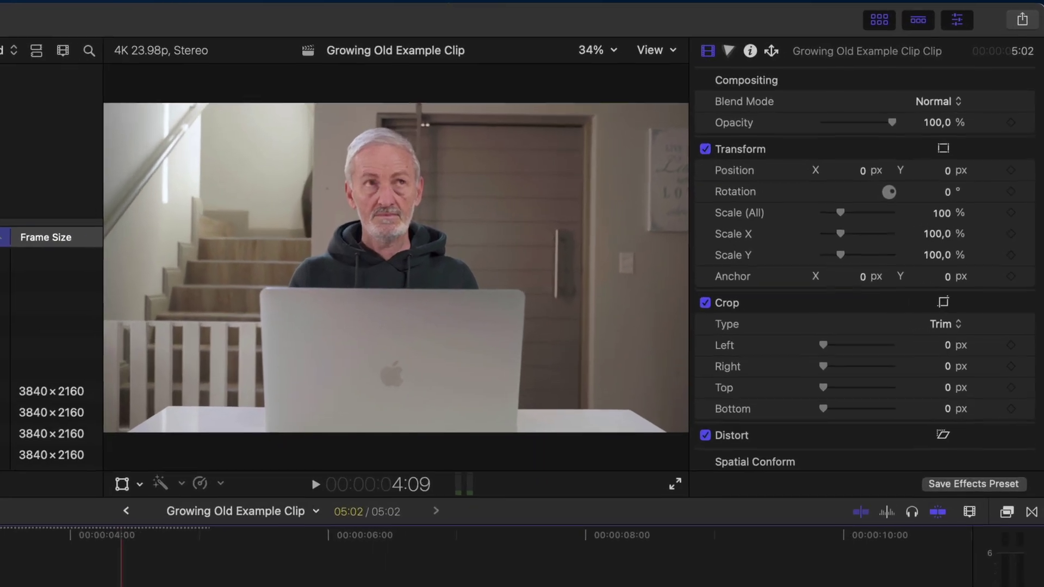
key("super+shift+a")
left_click(595, 49)
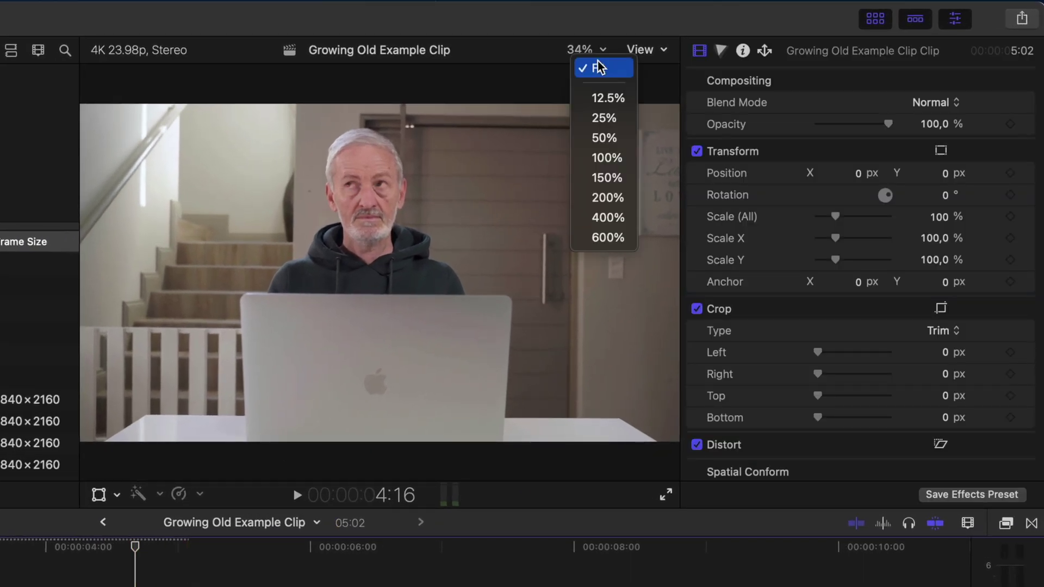
left_click(607, 178)
left_click_drag(645, 273, 646, 268)
Compare the young and aged faces again, then apply Draw Mask to the compound clip
key("super+z")
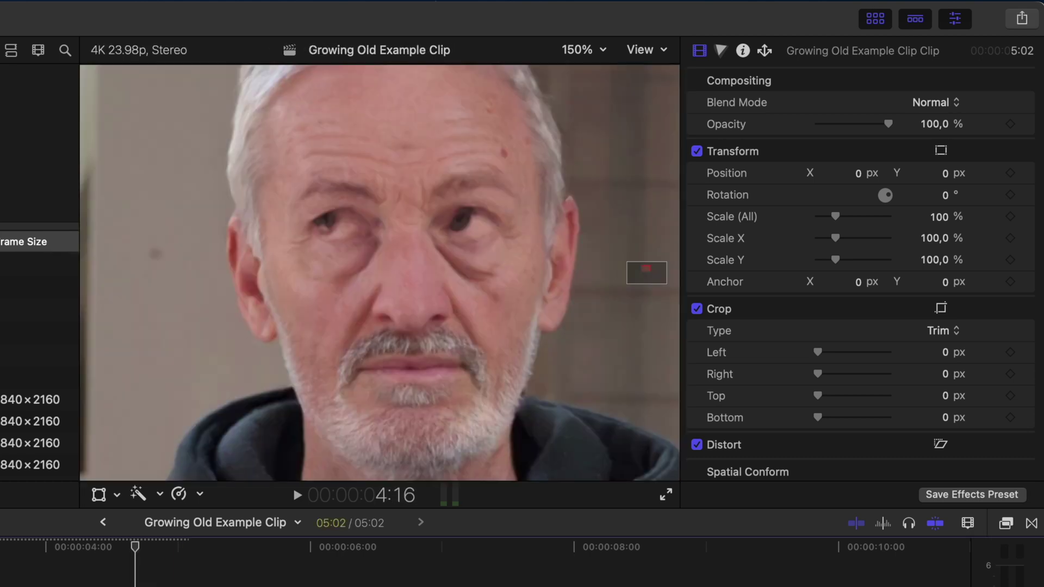
key("super+shift+z")
key("super+z")
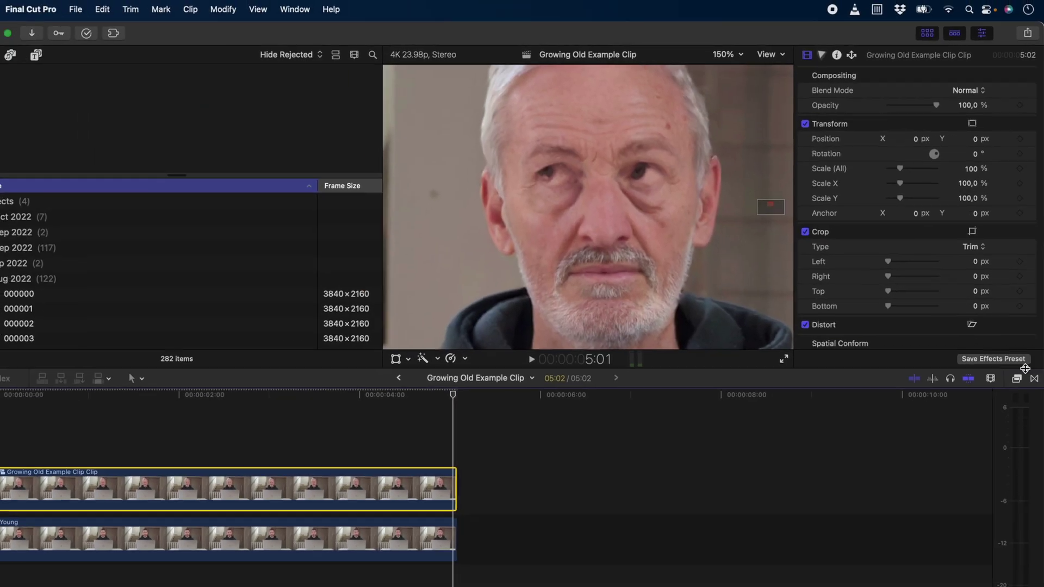
left_click(1009, 516)
mouse_move(752, 420)
left_mouse_down()
mouse_move(457, 462)
mouse_move(446, 476)
left_mouse_up()
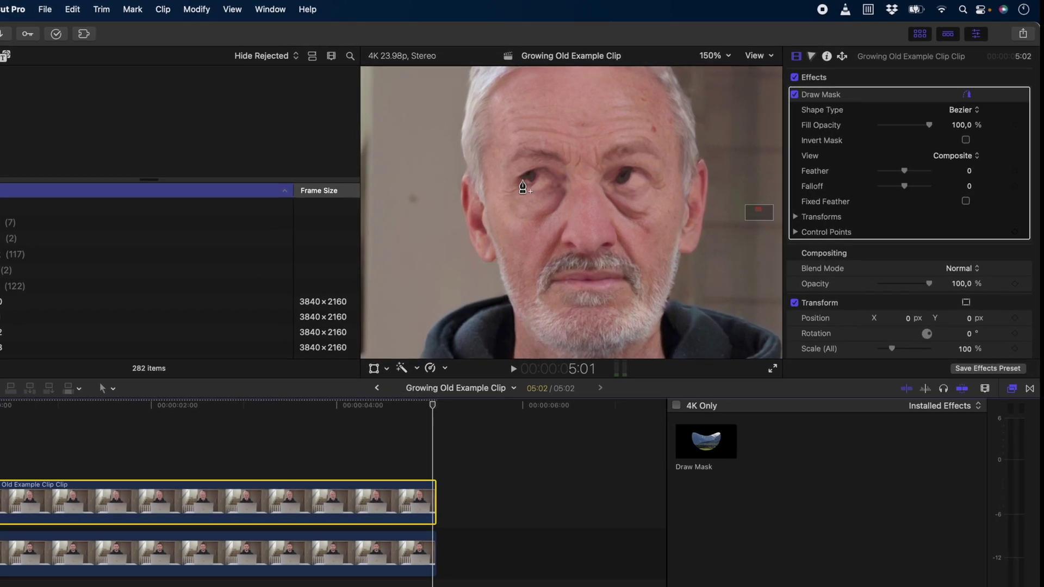
Draw an inverted Bezier mask around the left eye with Feather 13
left_click(522, 180)
left_click(535, 173)
left_click_drag(560, 181, 559, 189)
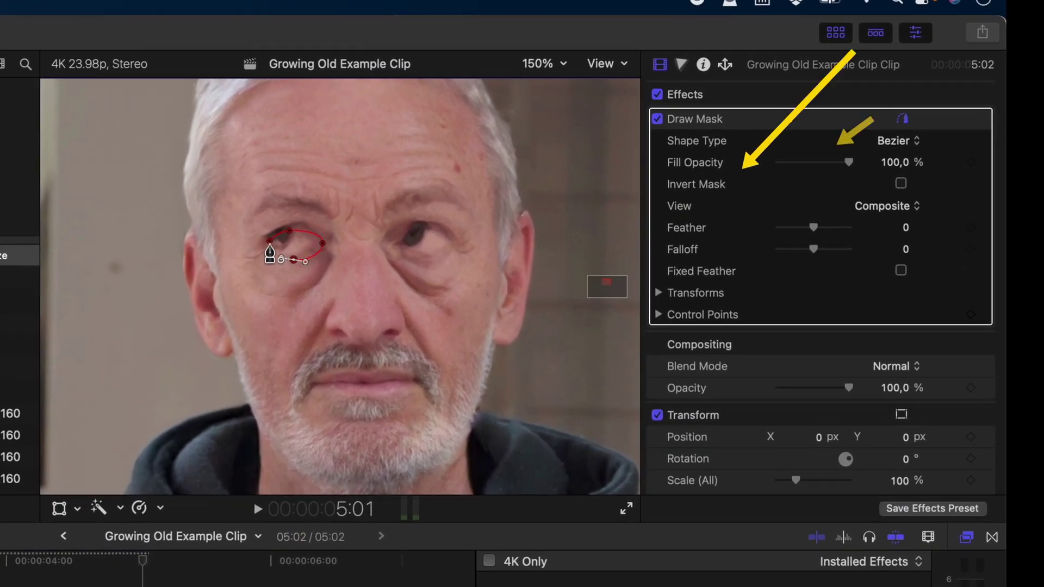
left_click(270, 243)
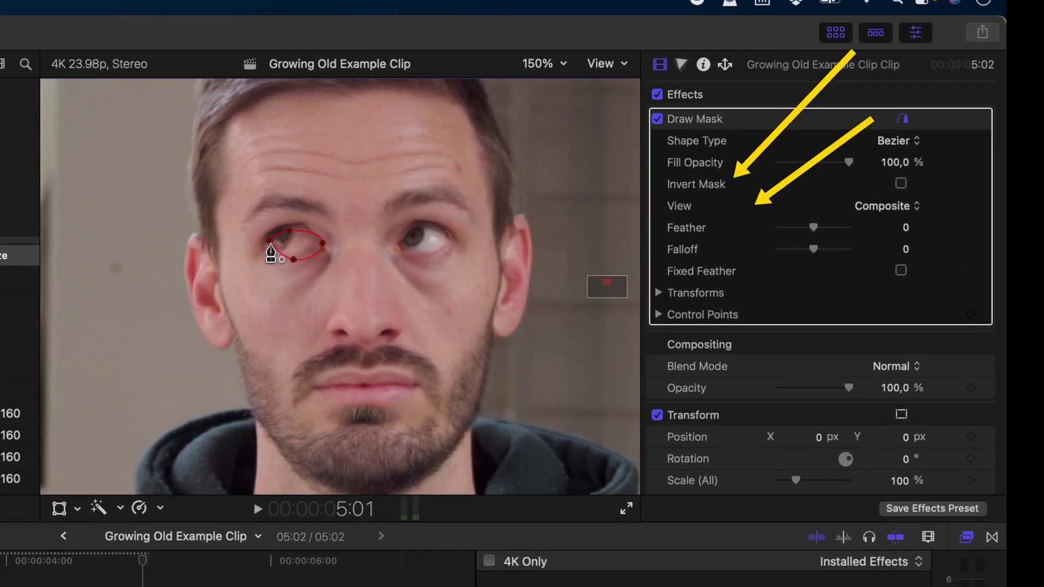
left_click(901, 184)
left_click_drag(813, 227, 818, 227)
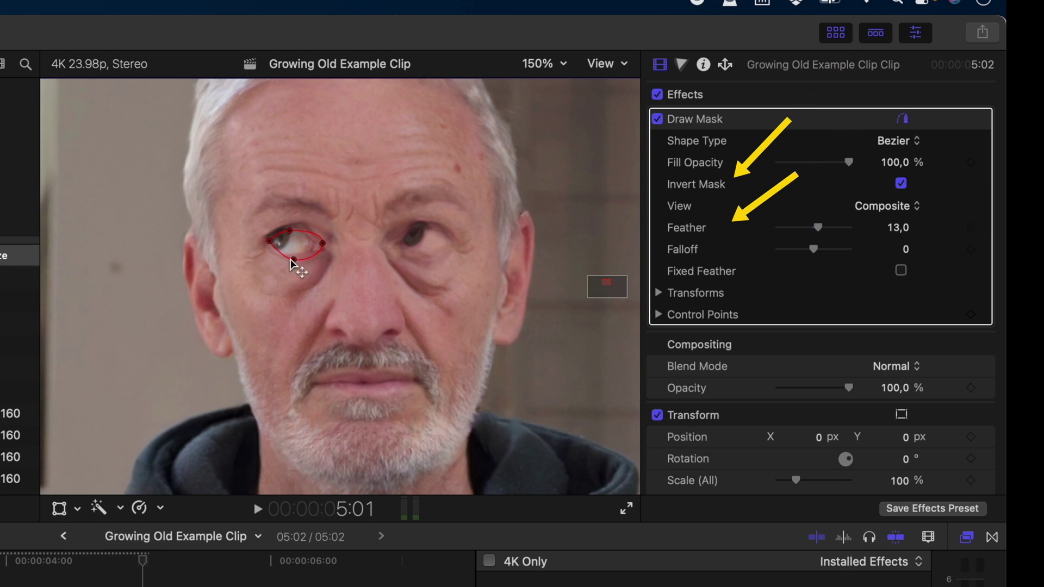
Keyframe the mask's Transforms and Control Points to track the eye, and lengthen the opening Cross Dissolve
left_click(659, 293)
left_click(955, 315)
left_click(955, 380)
left_click_drag(288, 256, 310, 275)
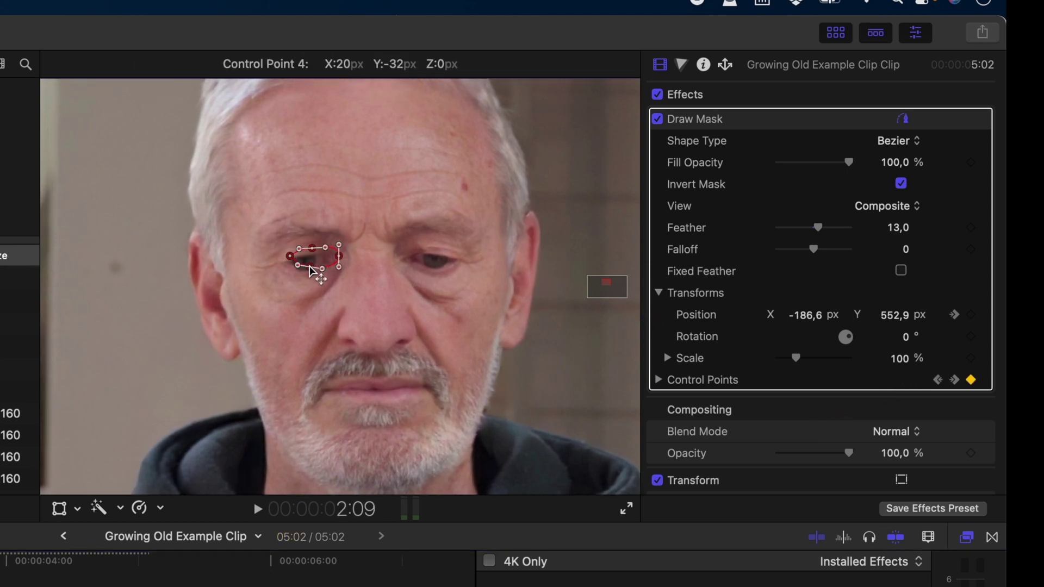
left_click_drag(310, 263, 306, 263)
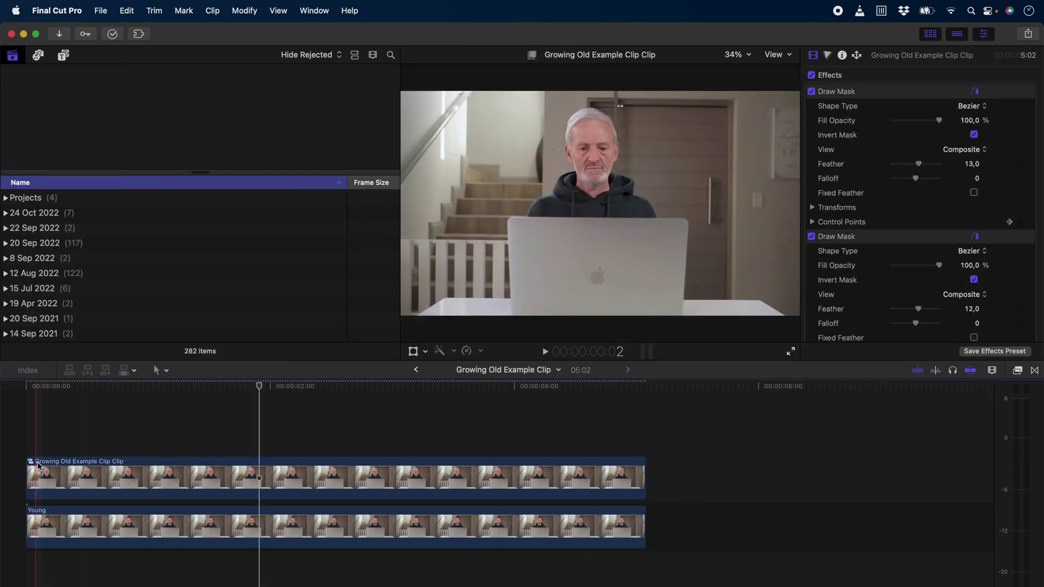
left_click_drag(29, 472, 67, 469)
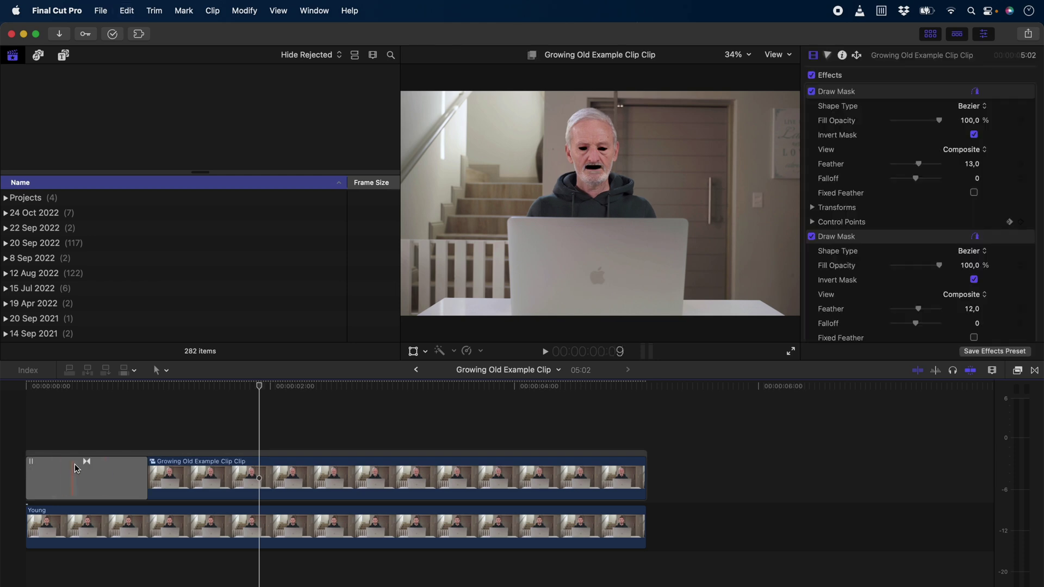
left_click_drag(141, 477, 303, 473)
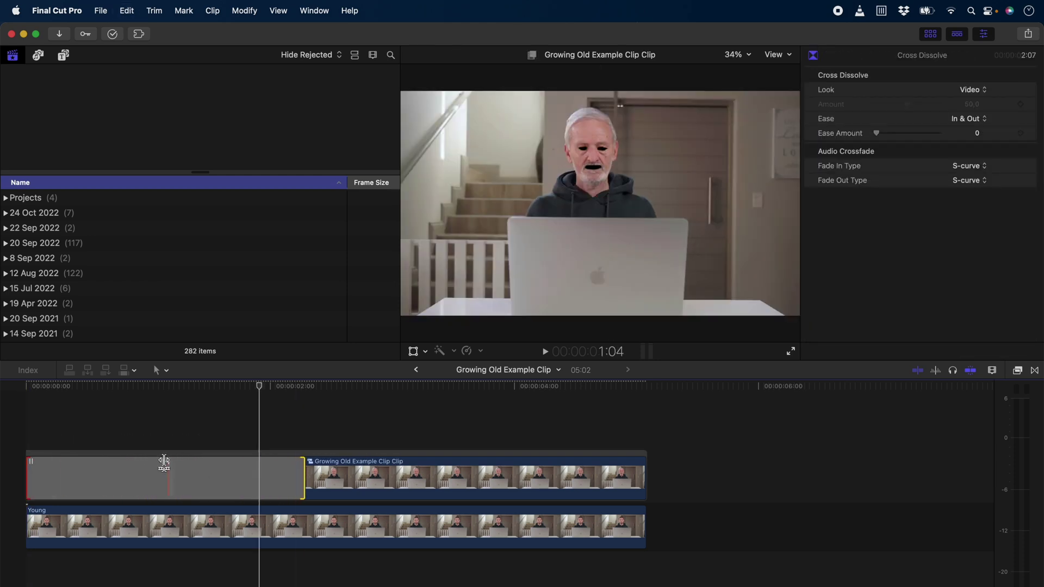